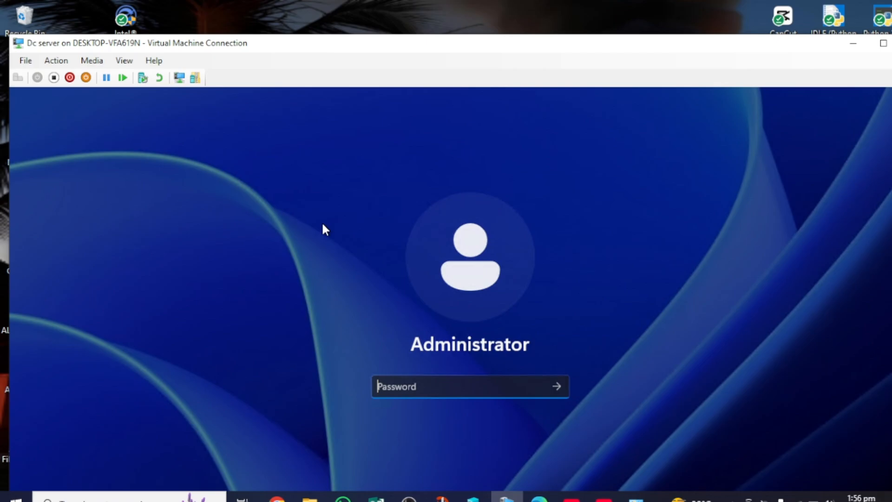
# Reposition the VM Connection window and sign in to Dc server with the Administrator password.
pyautogui.moveTo(484, 50); pyautogui.dragTo(494, 203)
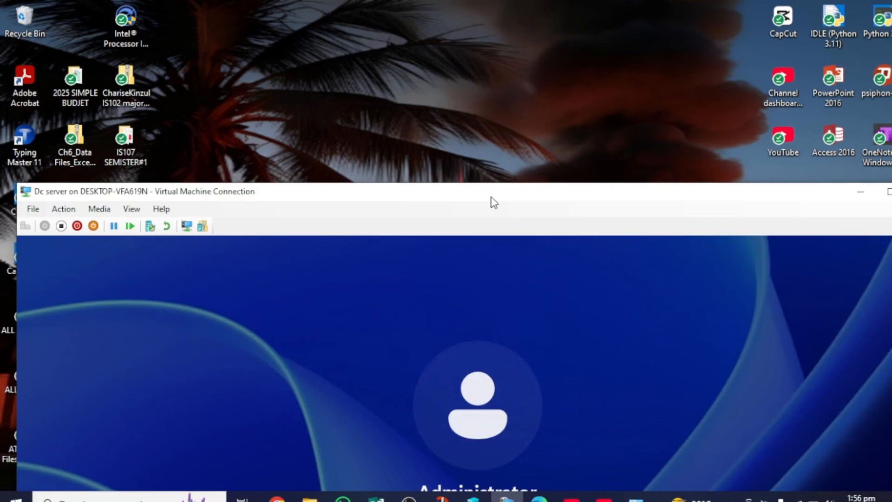
pyautogui.click(861, 195)
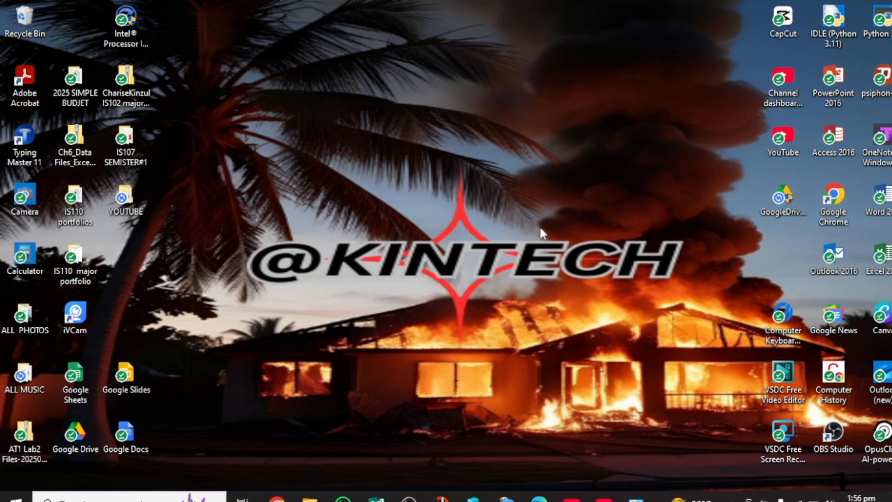
pyautogui.moveTo(507, 498)
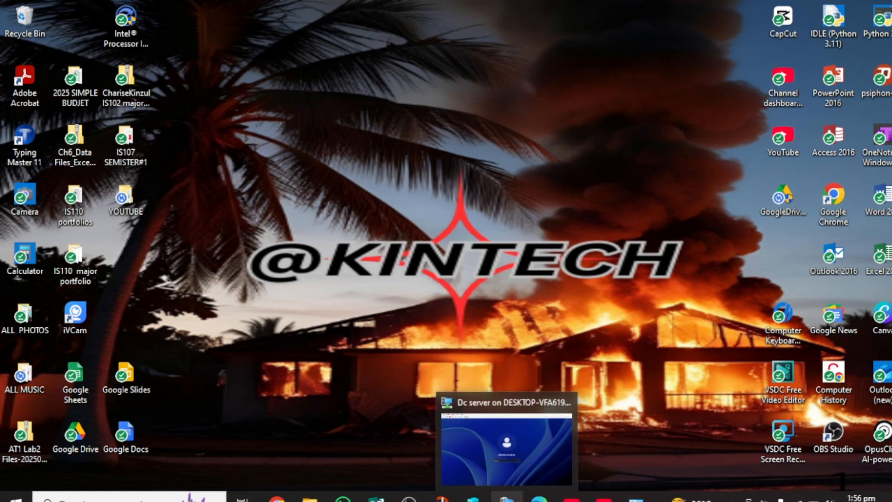
pyautogui.click(512, 447)
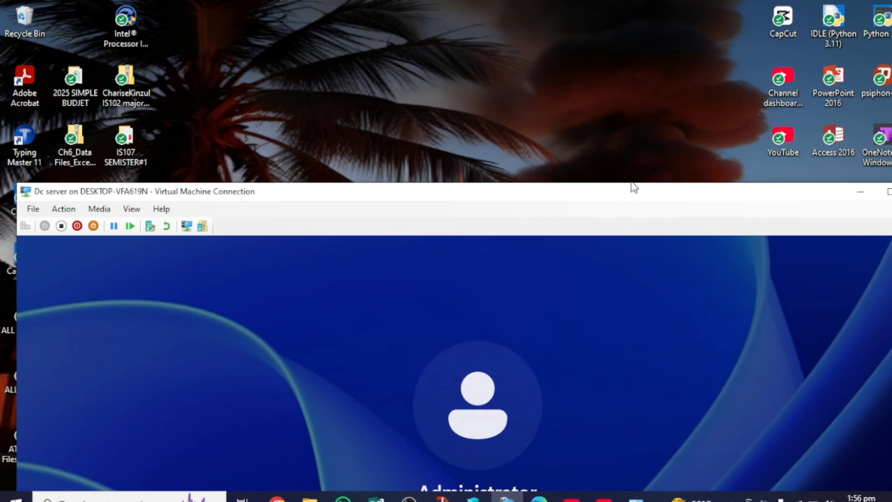
pyautogui.moveTo(626, 195); pyautogui.dragTo(612, 76)
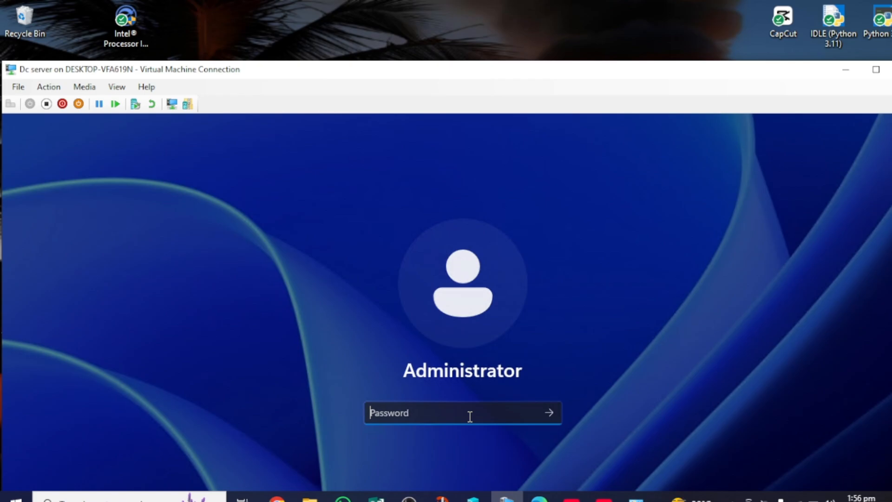
pyautogui.write('•••••••••••••••')
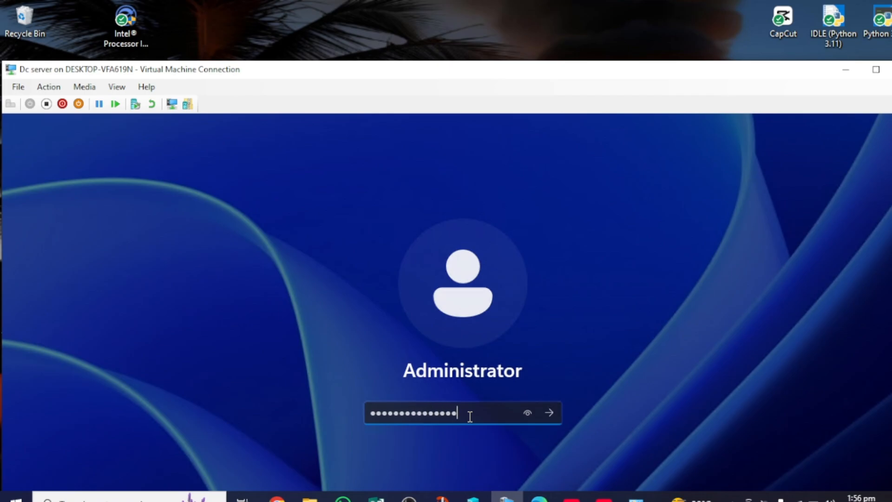
pyautogui.write('•')
pyautogui.press('Return')
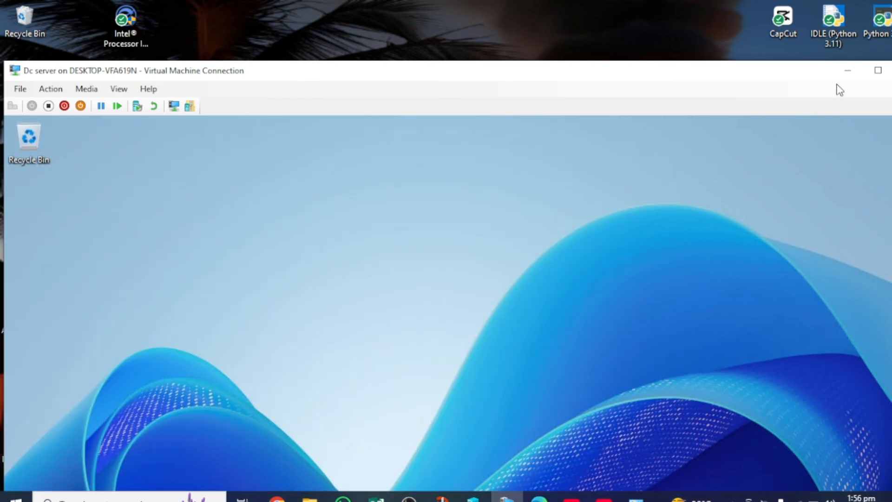
# Make the VM session full screen and check the Downloads, Documents, Pictures, Music and Videos folders.
pyautogui.click(878, 70)
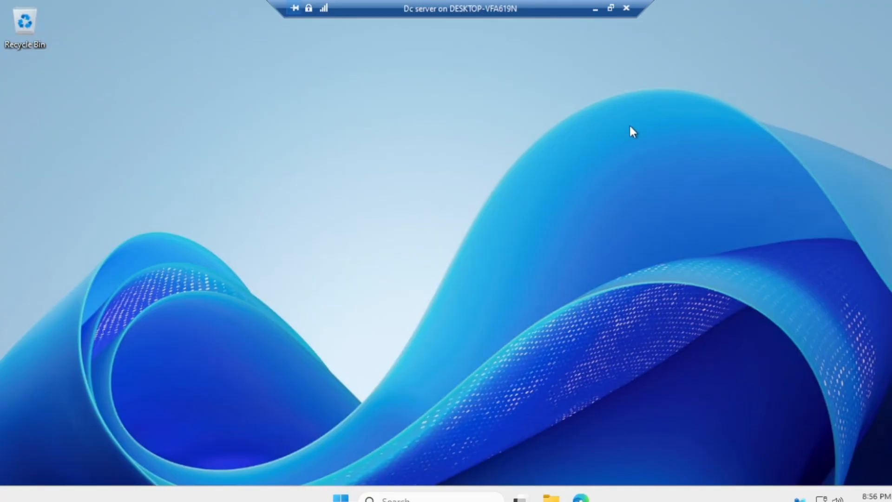
pyautogui.click(552, 498)
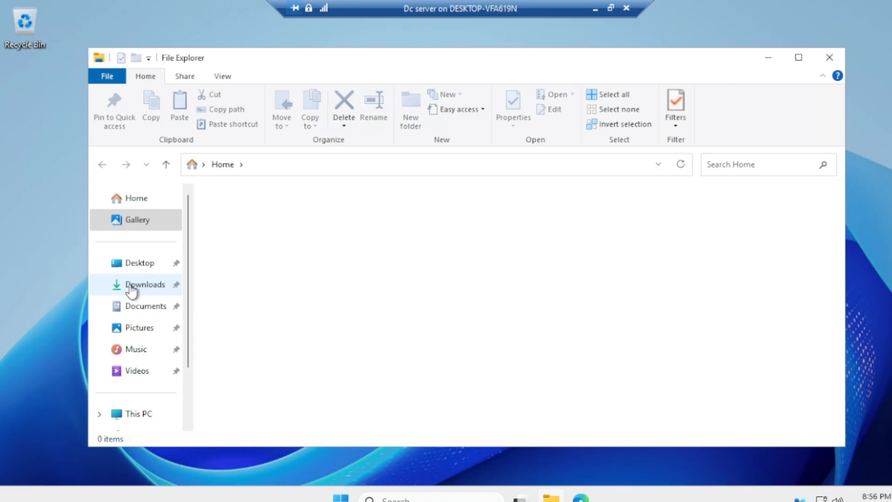
pyautogui.click(132, 289)
pyautogui.click(134, 309)
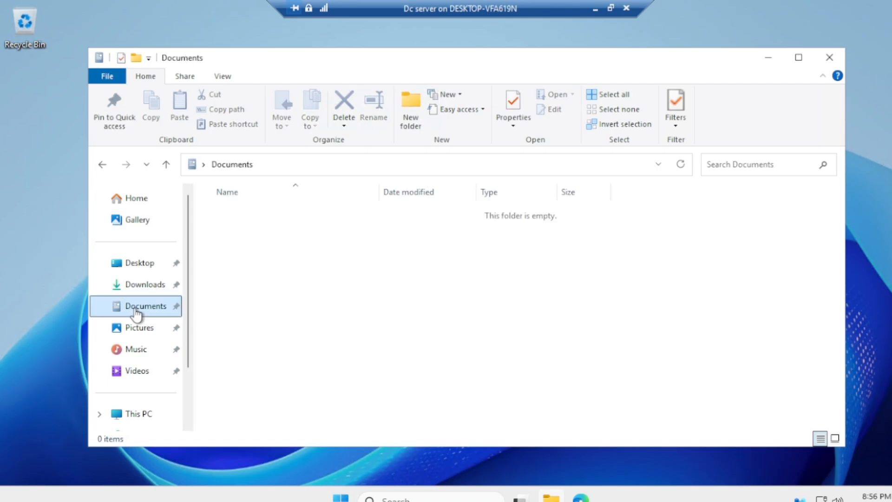
pyautogui.click(134, 330)
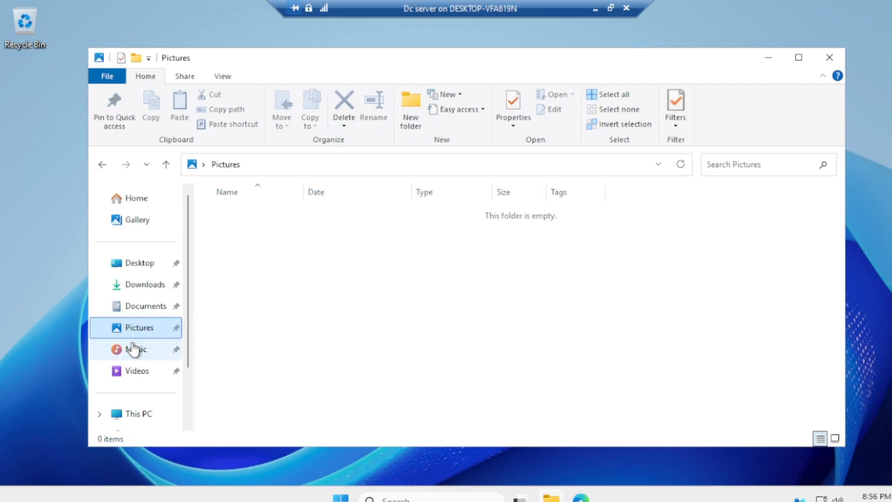
pyautogui.click(134, 351)
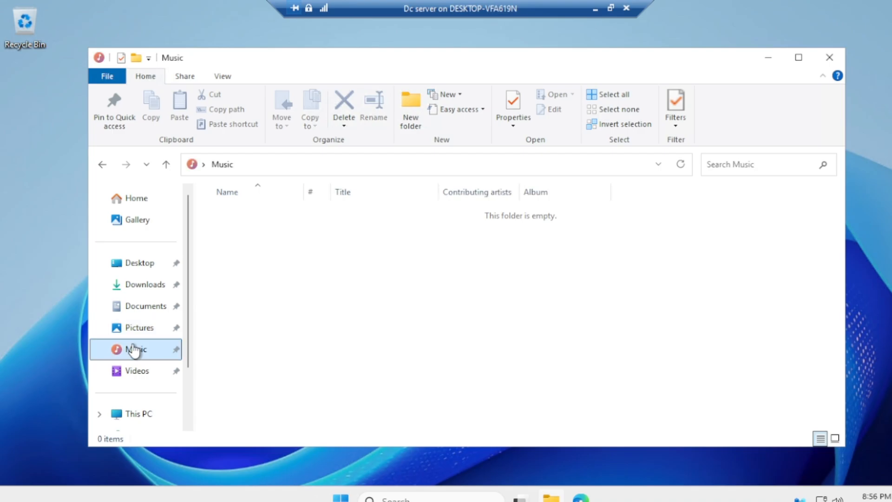
pyautogui.click(134, 376)
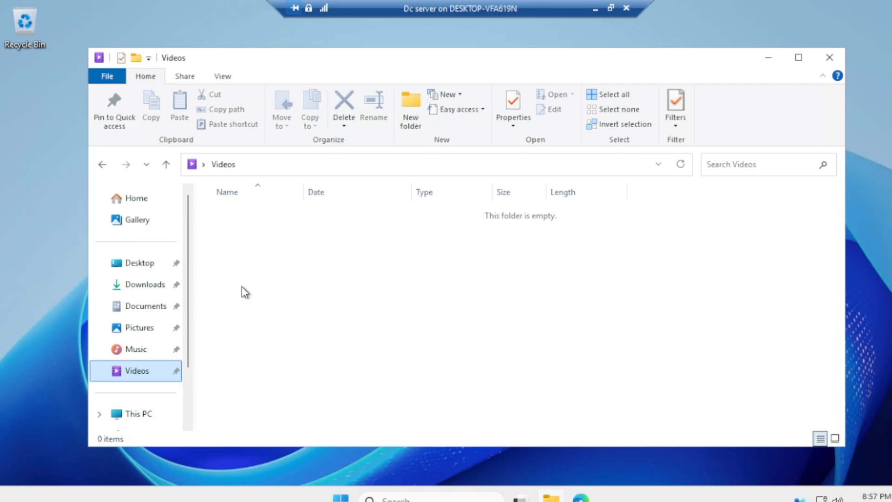
# Minimize File Explorer, then open and close the VM's Start menu.
pyautogui.click(768, 58)
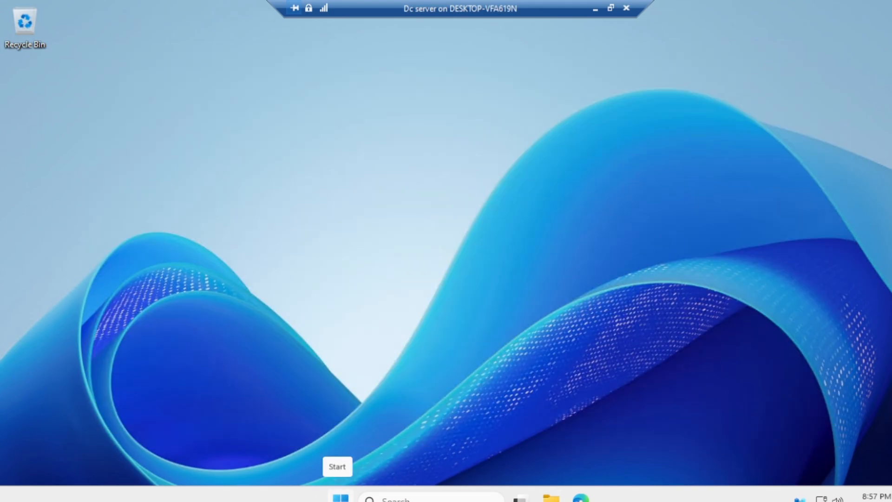
pyautogui.click(341, 498)
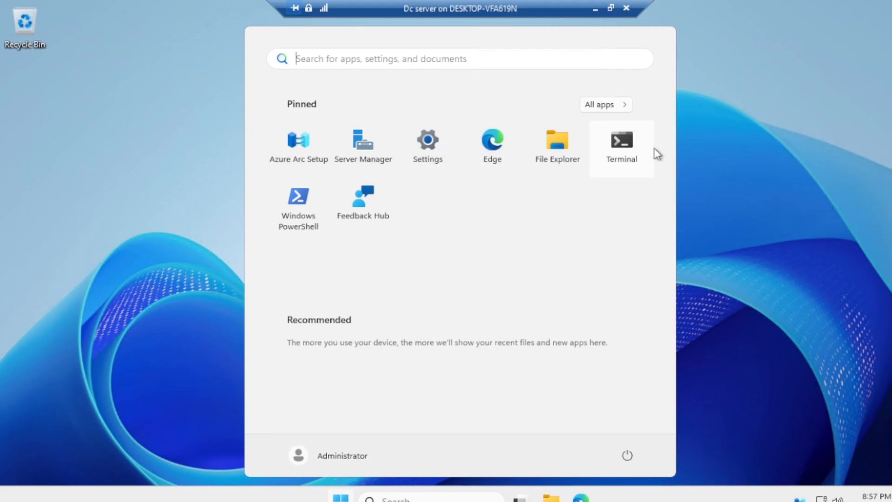
pyautogui.click(690, 126)
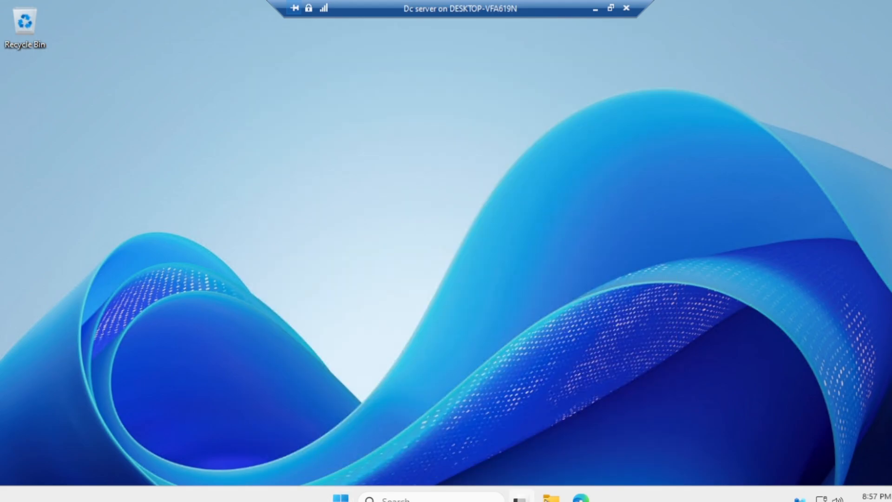
# Minimize the VM session and launch Hyper-V Manager from host search by typing 'hy'.
pyautogui.click(595, 10)
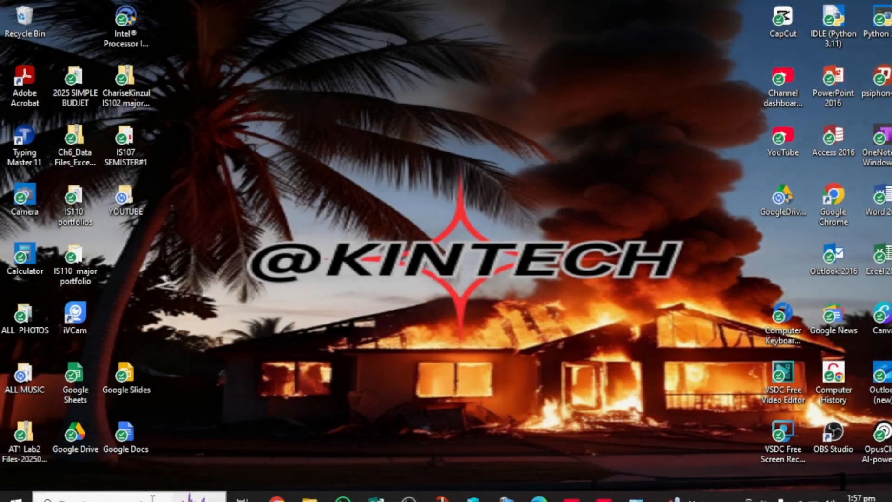
pyautogui.click(152, 498)
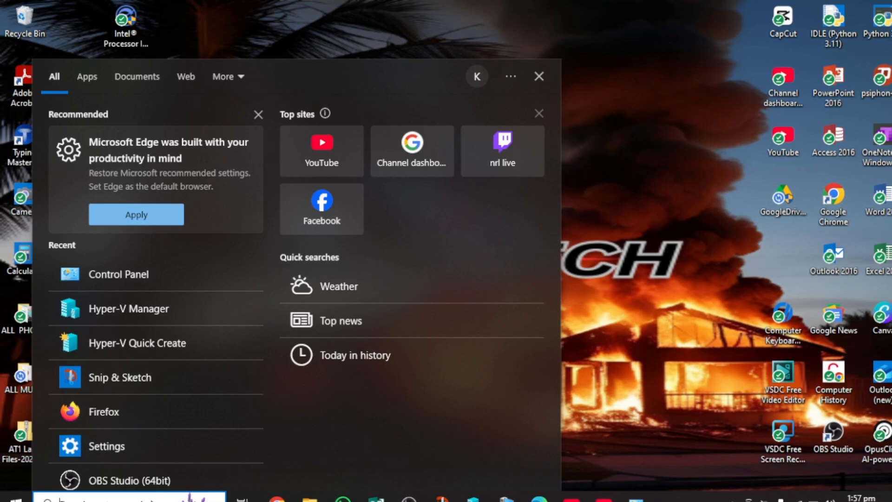
pyautogui.write('hy')
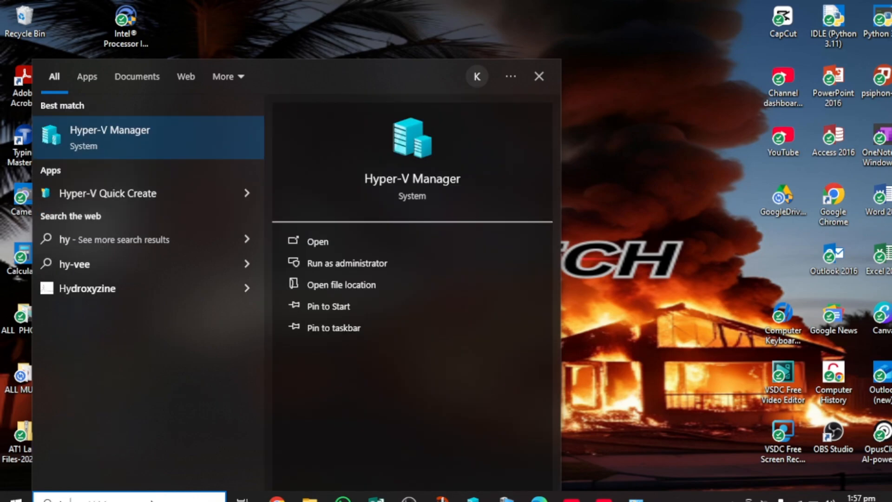
pyautogui.click(314, 240)
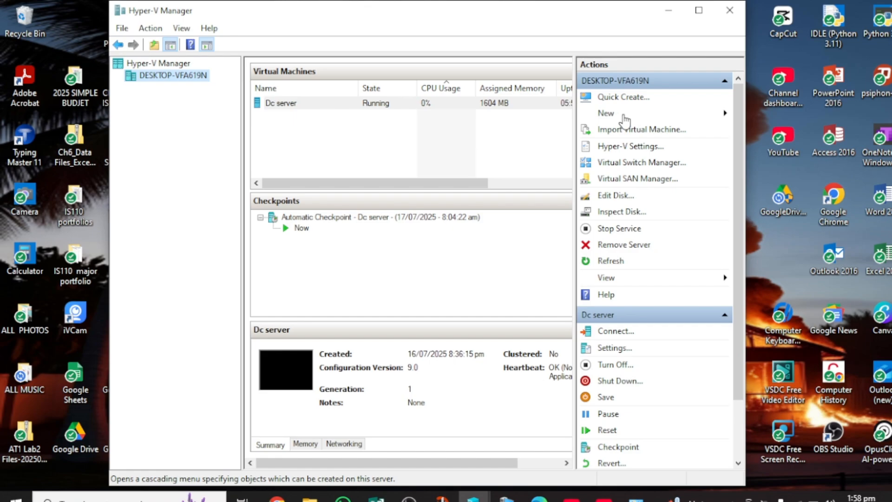
# Launch New > Virtual Machine and go past the Before You Begin page.
pyautogui.click(623, 114)
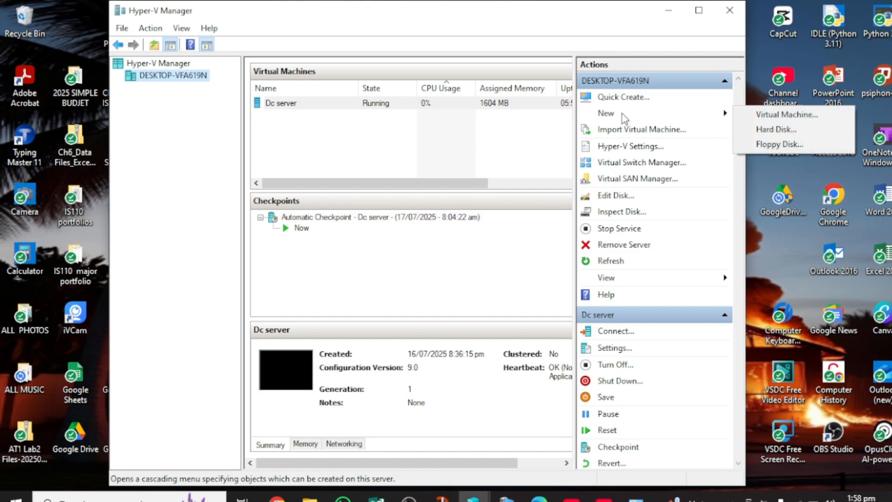
pyautogui.click(752, 114)
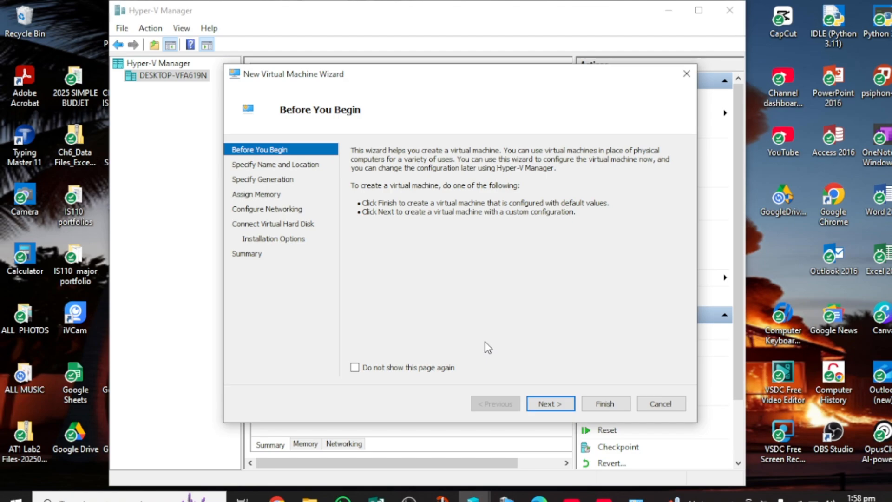
pyautogui.click(545, 404)
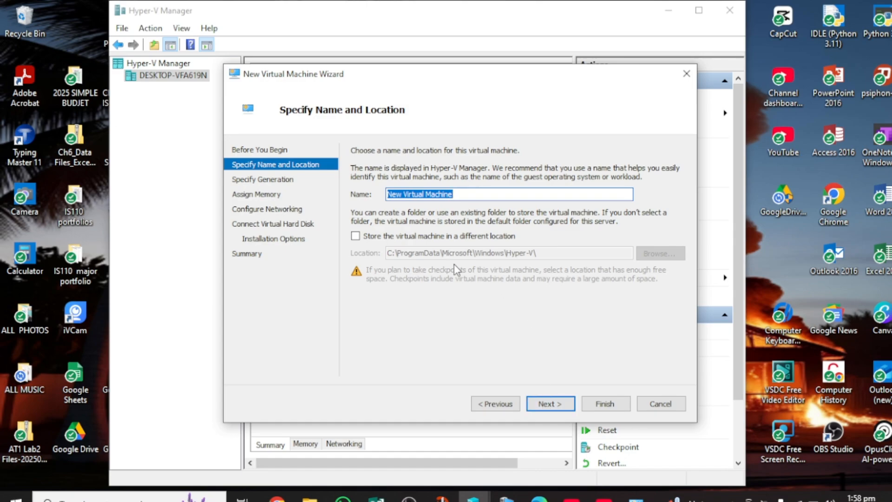
# Replace the default name with 'sever 2025'.
pyautogui.click(465, 198)
pyautogui.press('BackSpace')
pyautogui.press('BackSpace')
pyautogui.press('BackSpace')
pyautogui.press('BackSpace')
pyautogui.press('BackSpace')
pyautogui.press('BackSpace')
pyautogui.press('BackSpace')
pyautogui.press('BackSpace')
pyautogui.press('BackSpace')
pyautogui.press('BackSpace')
pyautogui.press('BackSpace')
pyautogui.press('BackSpace')
pyautogui.press('BackSpace')
pyautogui.press('BackSpace')
pyautogui.press('BackSpace')
pyautogui.press('BackSpace')
pyautogui.press('BackSpace')
pyautogui.press('BackSpace')
pyautogui.press('BackSpace')
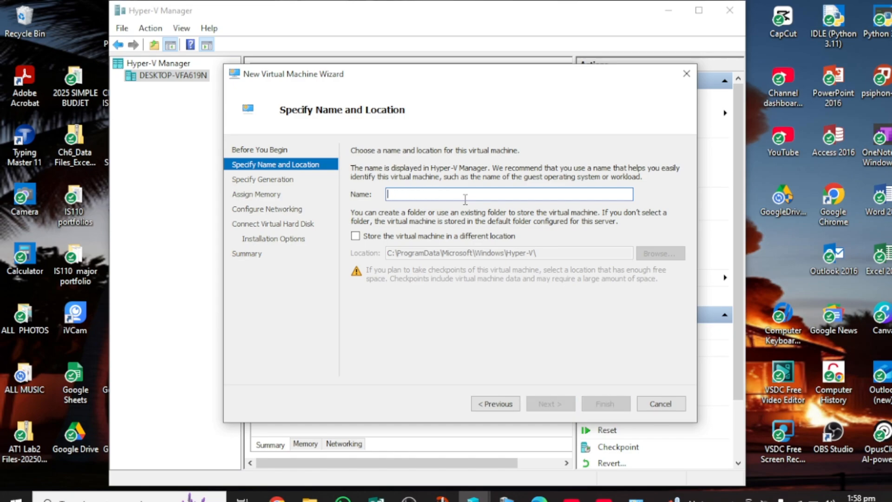
pyautogui.write('sev')
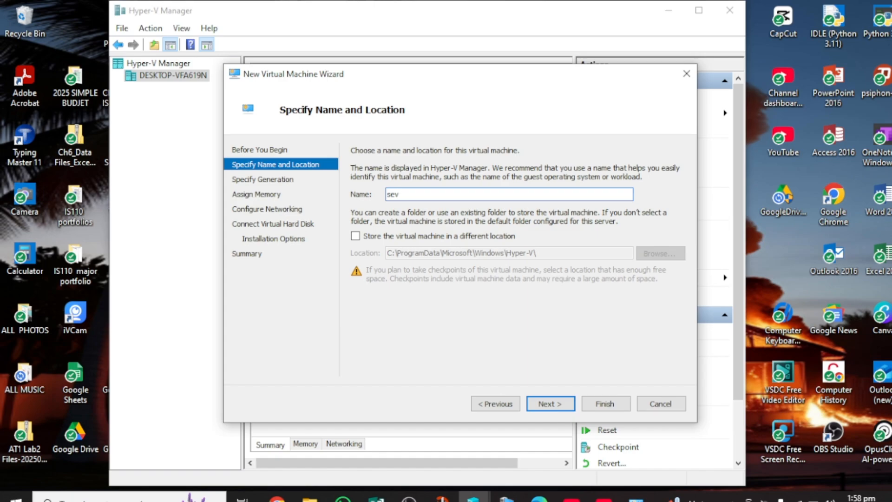
pyautogui.write('er 2025')
# Leave the VM in the default storage location and continue to the generation page.
pyautogui.click(355, 236)
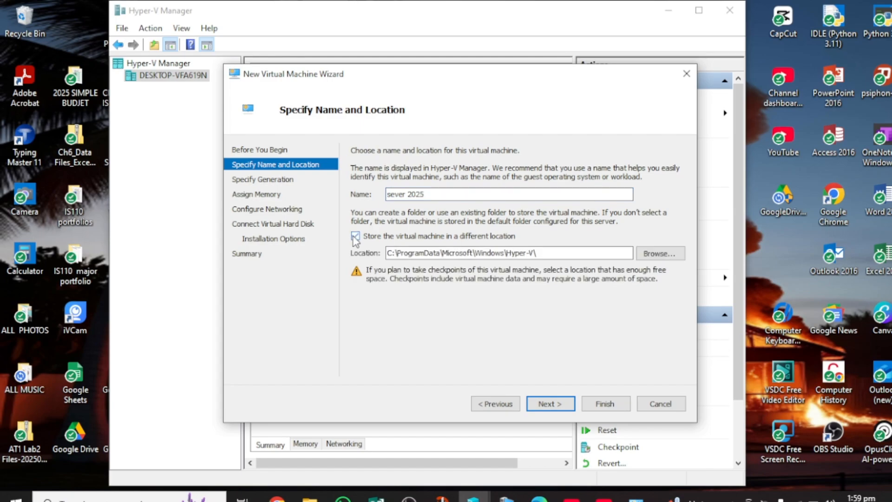
pyautogui.click(669, 253)
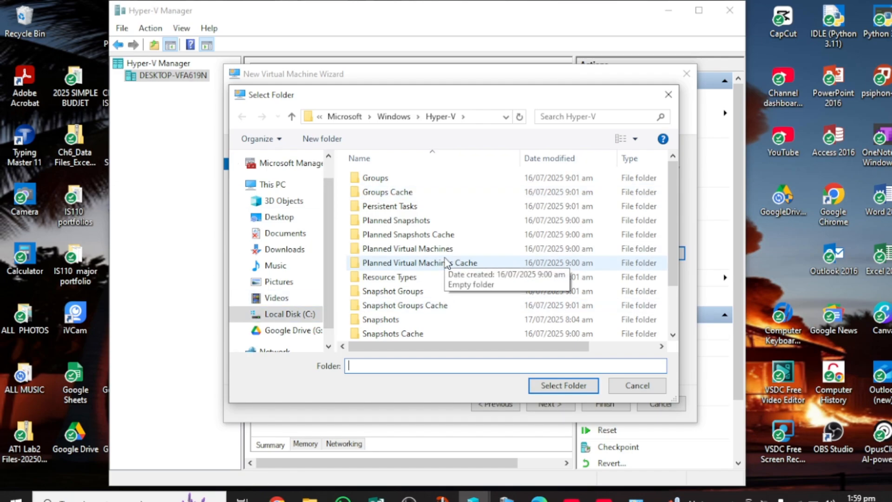
pyautogui.click(628, 390)
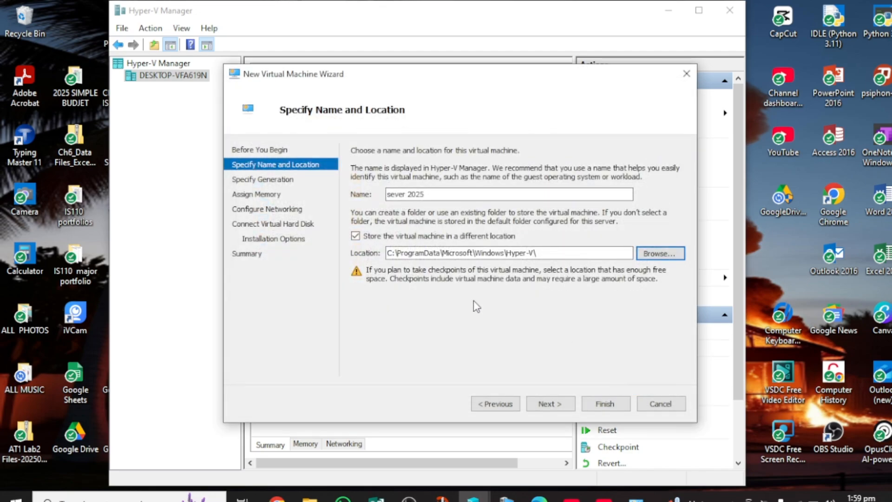
pyautogui.click(355, 237)
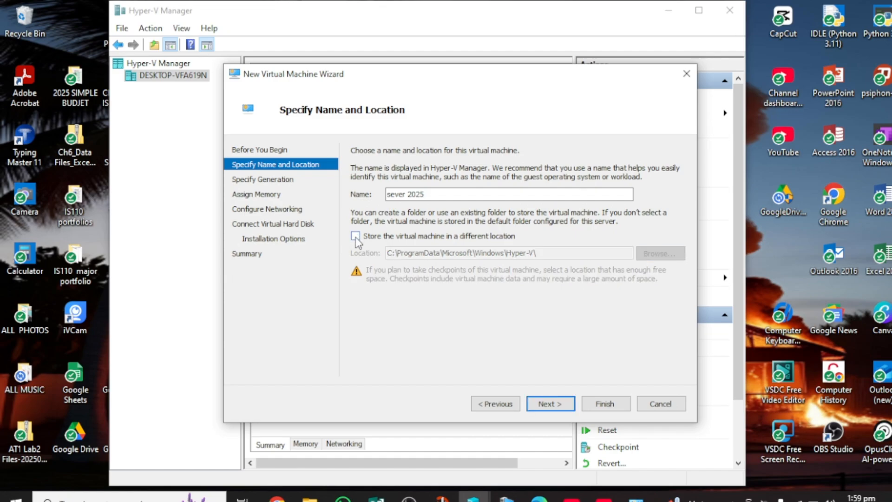
pyautogui.click(551, 404)
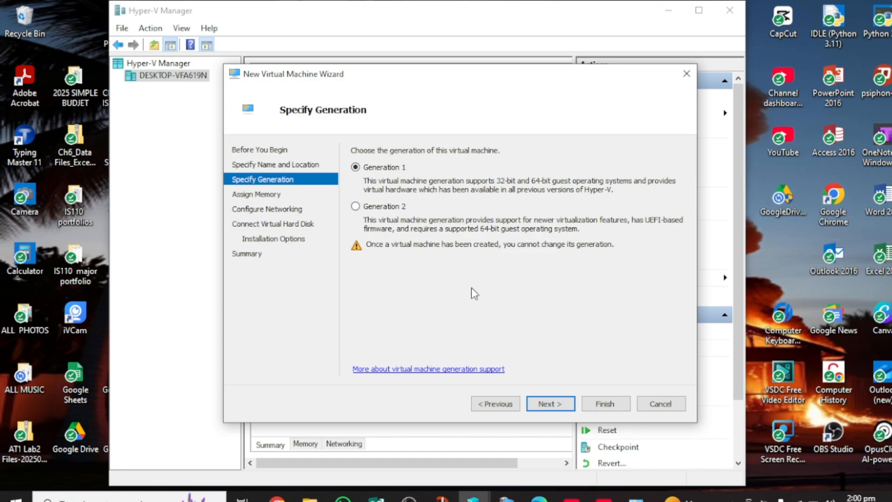
# Keep Generation 1 and 1024 MB startup memory with Dynamic Memory enabled, then continue.
pyautogui.click(550, 405)
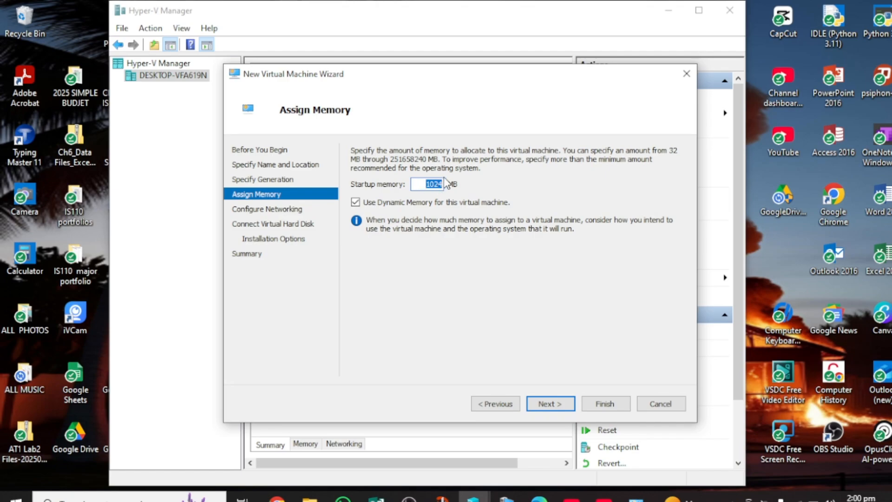
pyautogui.click(356, 203)
pyautogui.click(356, 203)
pyautogui.click(550, 404)
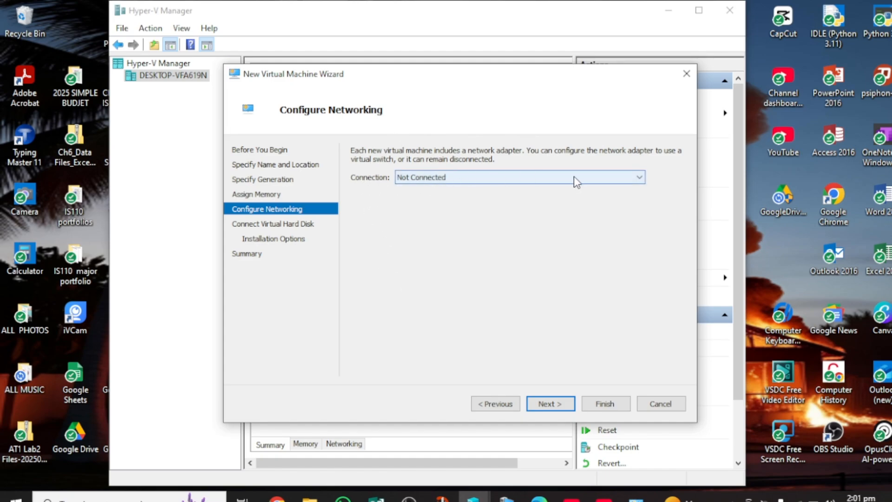
# Set the network Connection to Default Switch and continue to the hard disk page.
pyautogui.click(637, 177)
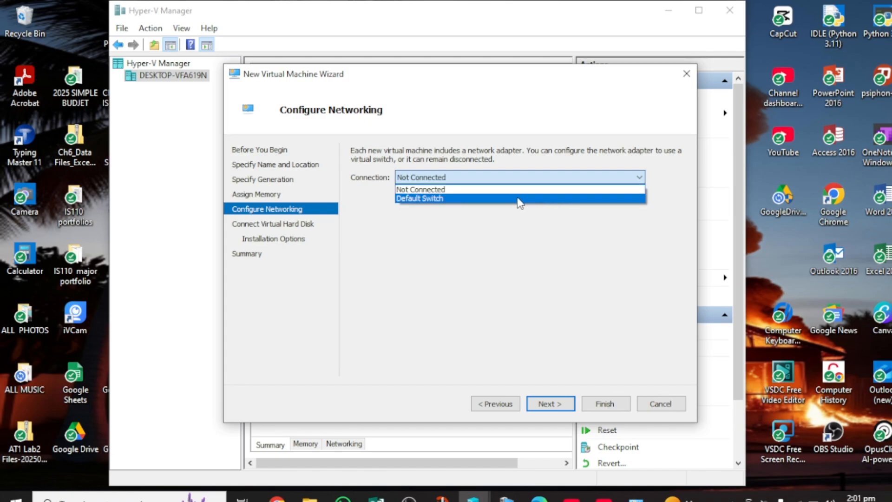
pyautogui.click(520, 199)
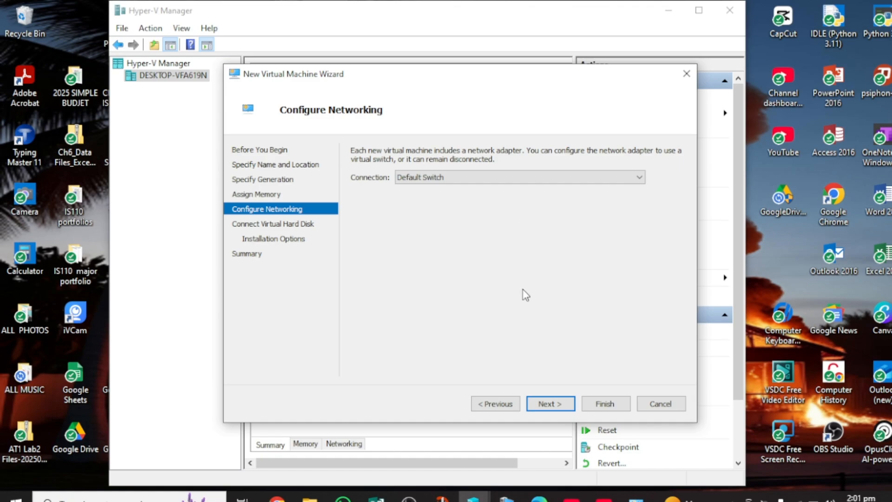
pyautogui.click(551, 404)
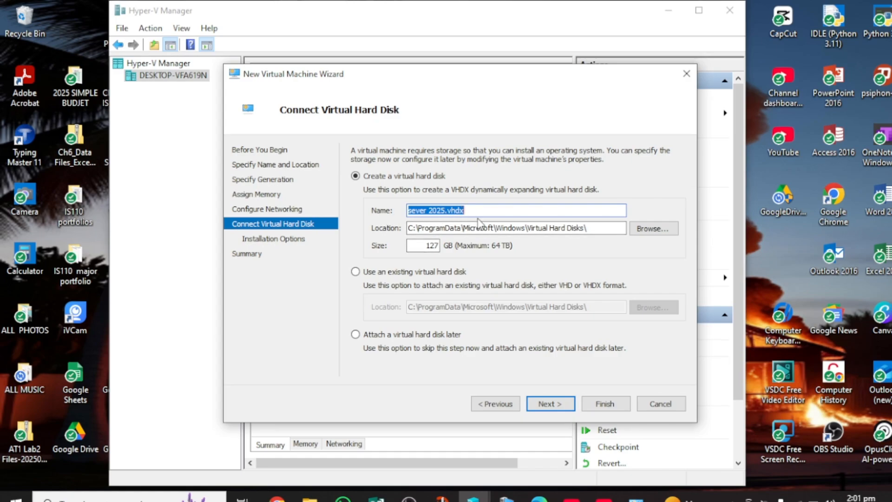
# Change the sever 2025.vhdx size from 127 GB to 100 GB.
pyautogui.click(437, 245)
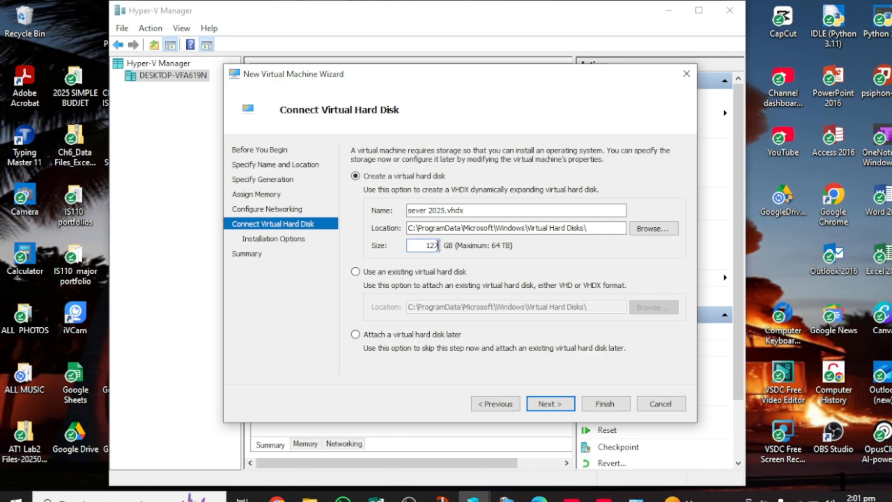
pyautogui.press('BackSpace')
pyautogui.press('BackSpace')
pyautogui.write('1')
pyautogui.press('BackSpace')
pyautogui.write('100')
# Select installing the OS from a bootable CD/DVD-ROM using an Image file (.iso).
pyautogui.click(550, 402)
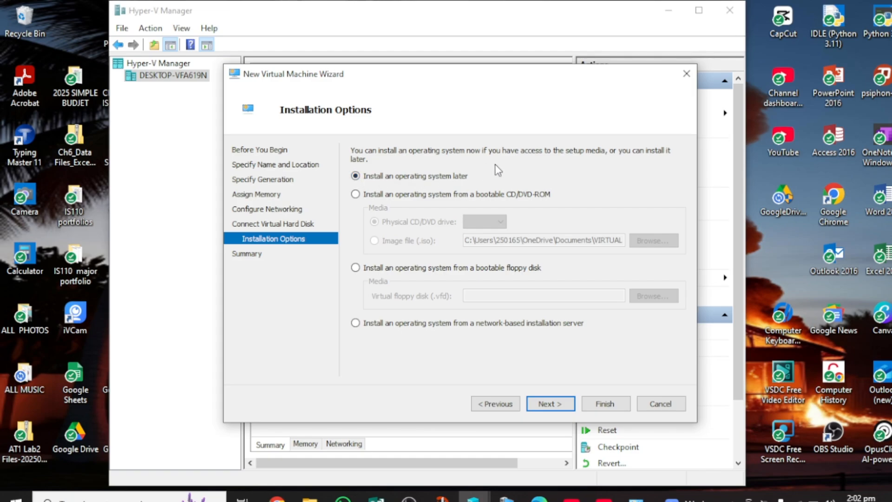
pyautogui.click(356, 195)
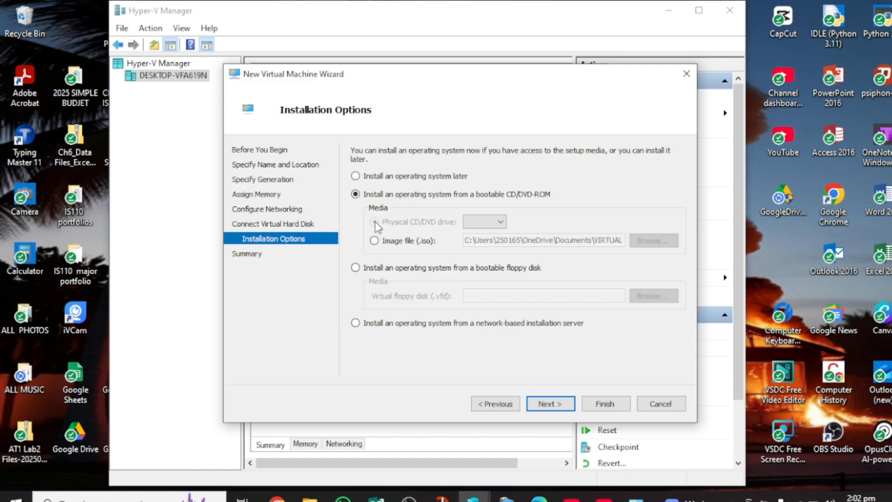
pyautogui.click(377, 245)
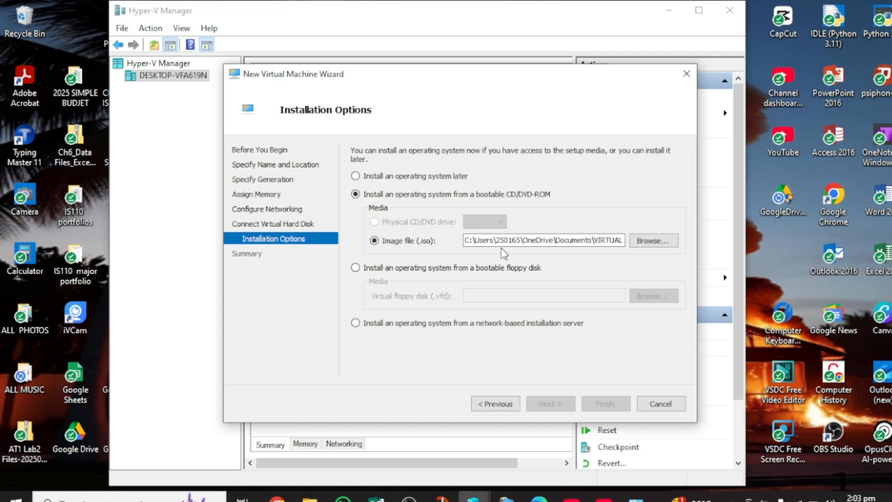
# Attach the SERVER_EVAL x64 ISO from VIRTUAL MACHINES and proceed to the Summary page.
pyautogui.click(649, 241)
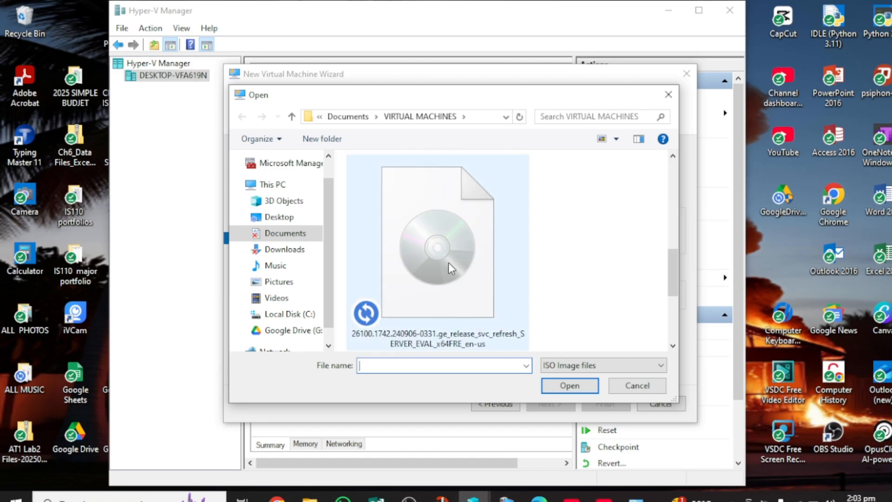
pyautogui.click(448, 263)
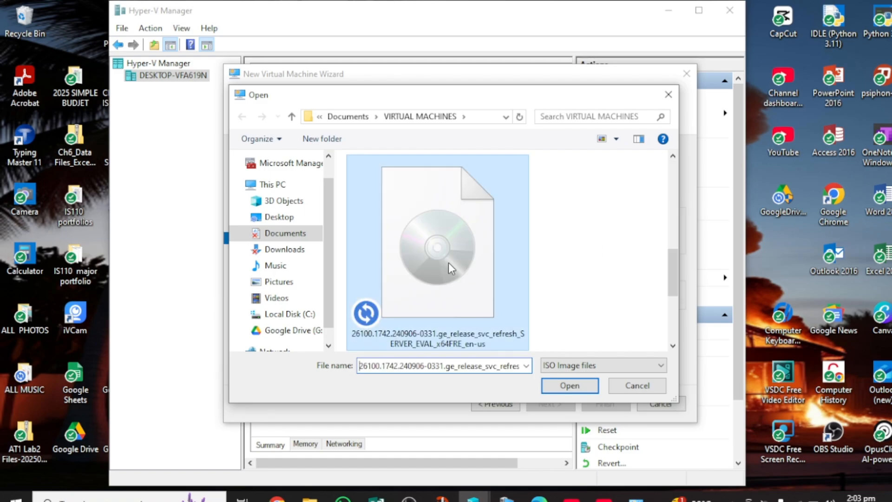
pyautogui.click(568, 385)
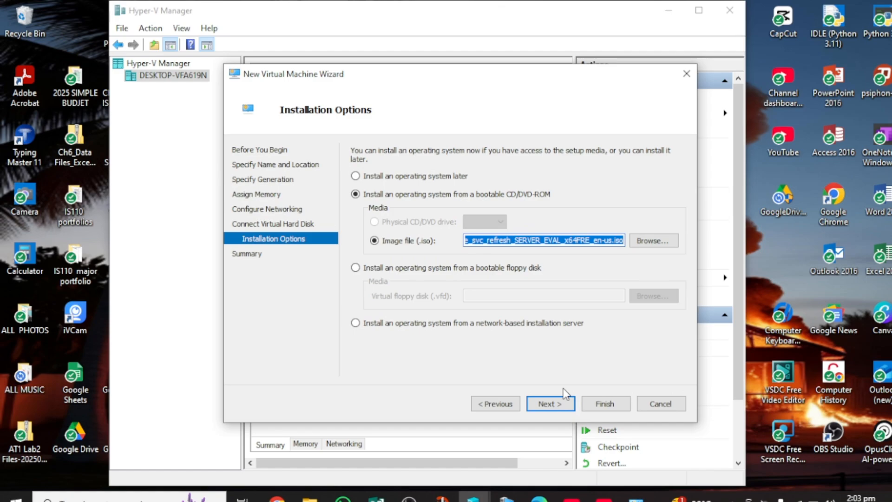
pyautogui.click(551, 404)
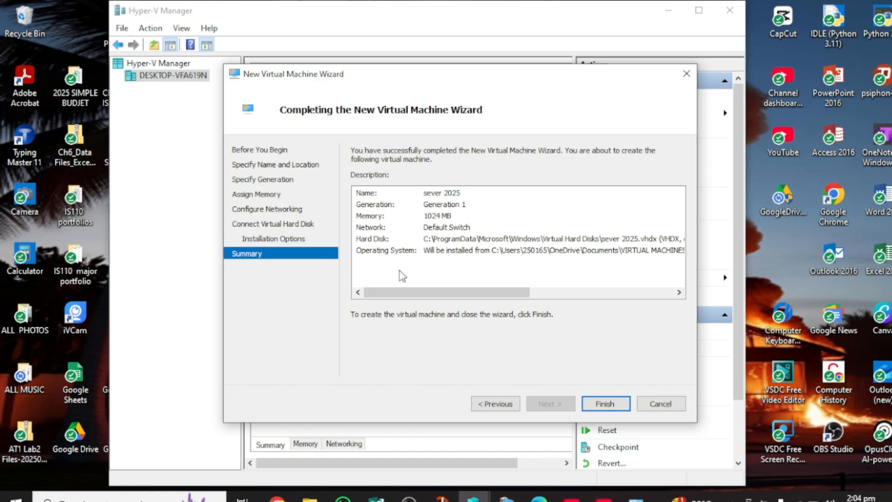
# Return to the wizard's Installation Options page, which still has the SERVER_EVAL x64 ISO selected.
pyautogui.click(291, 239)
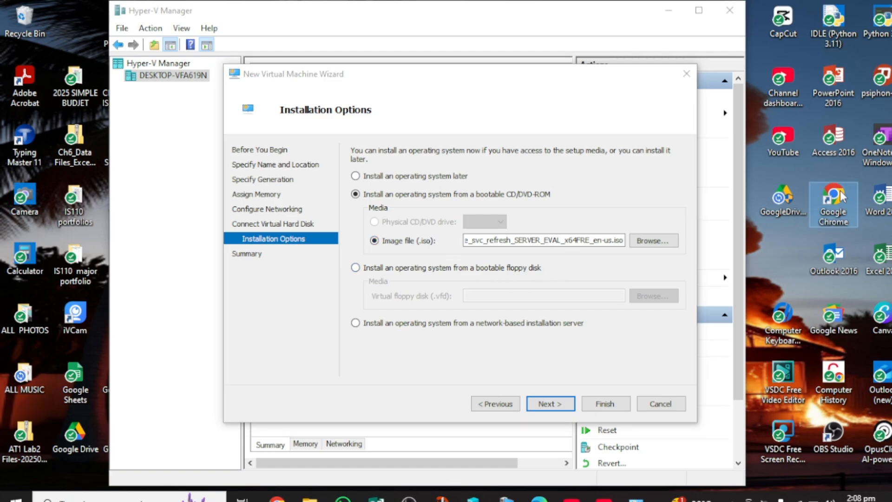
# Open a maximized Chrome window and search Google for 'download iso file window 10'.
pyautogui.doubleClick(843, 197)
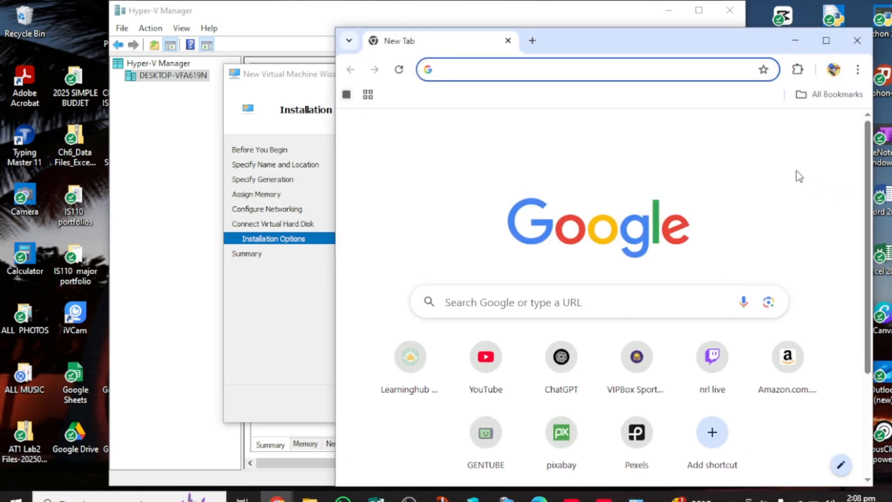
pyautogui.click(826, 41)
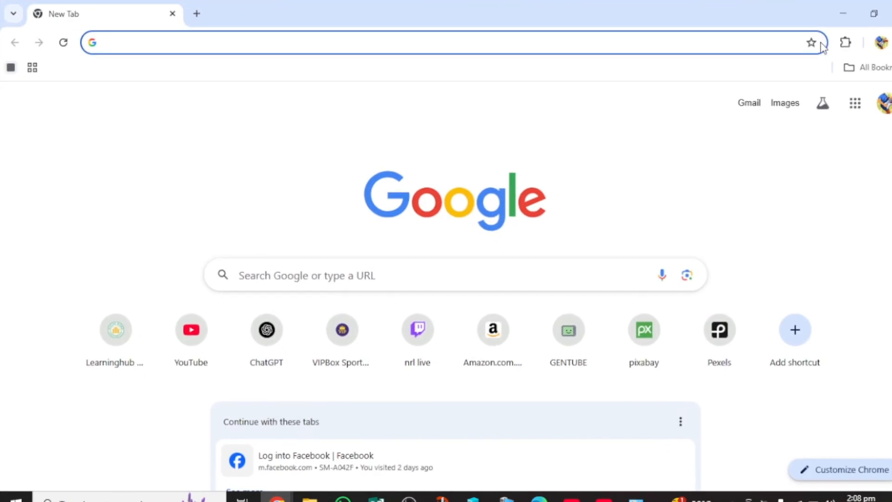
pyautogui.click(514, 40)
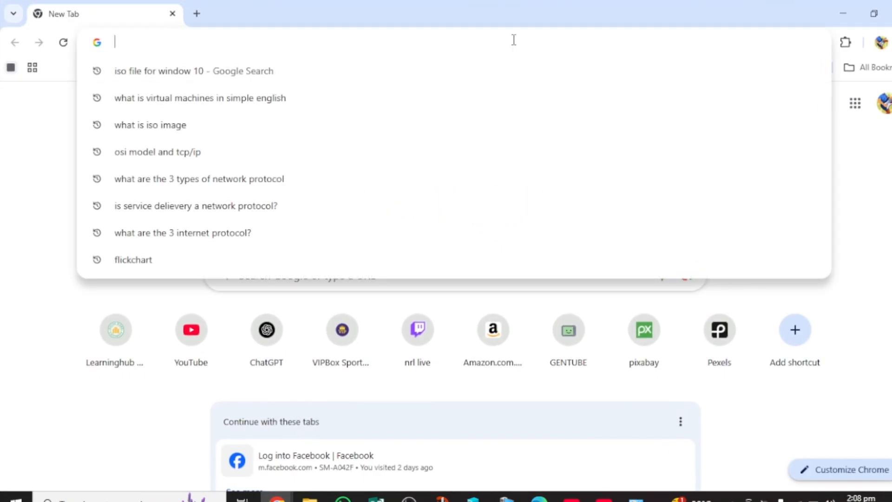
pyautogui.write('down')
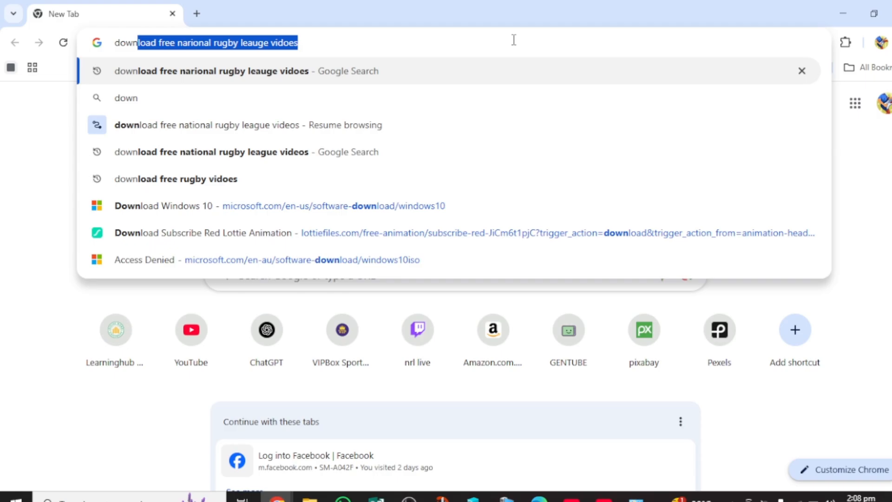
pyautogui.write('loafdf')
pyautogui.press('BackSpace')
pyautogui.press('BackSpace')
pyautogui.press('BackSpace')
pyautogui.press('BackSpace')
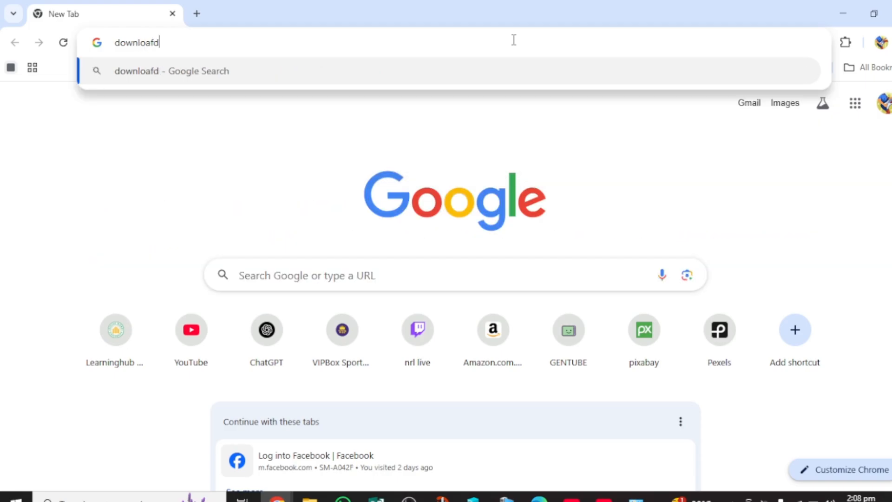
pyautogui.write('d')
pyautogui.press('BackSpace')
pyautogui.write('i')
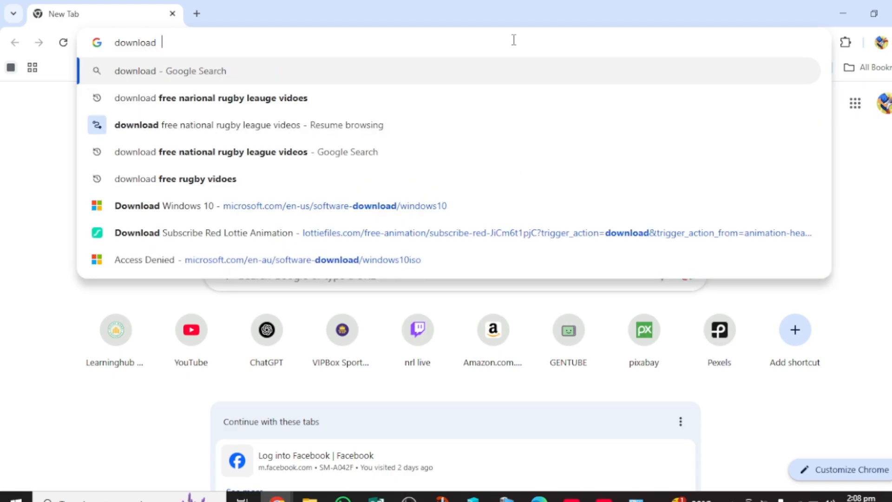
pyautogui.write('so ')
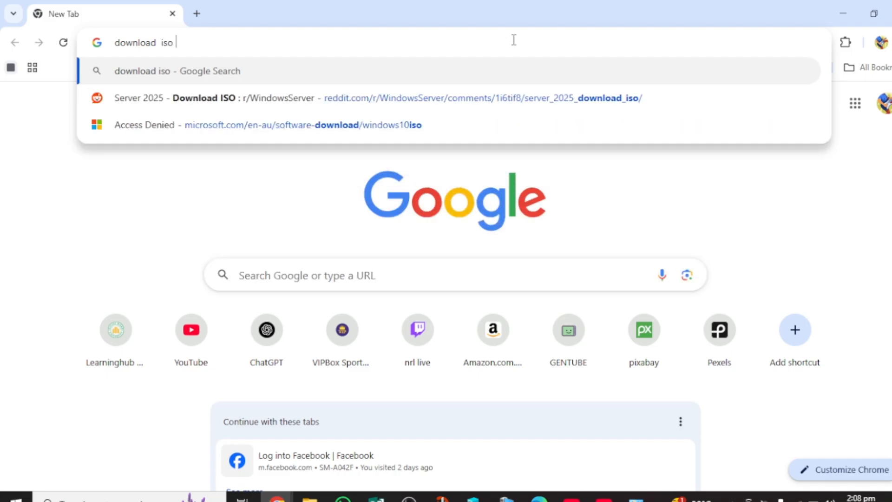
pyautogui.write('file wi')
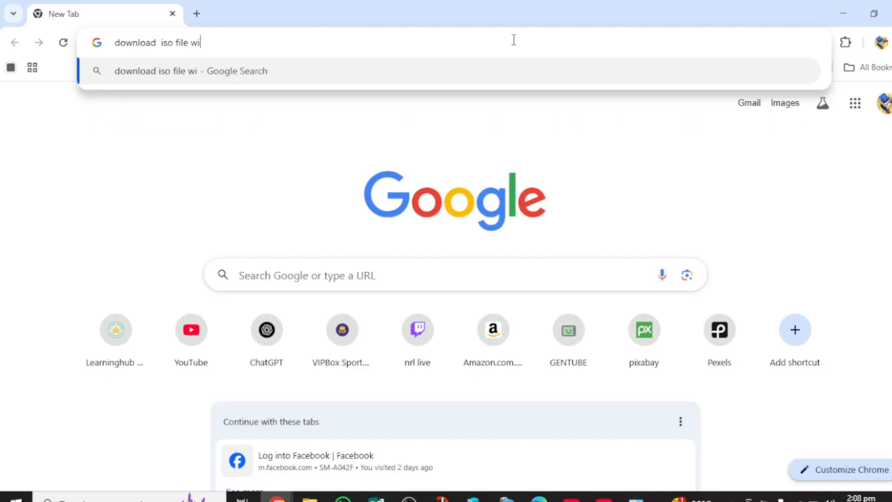
pyautogui.write('ndo')
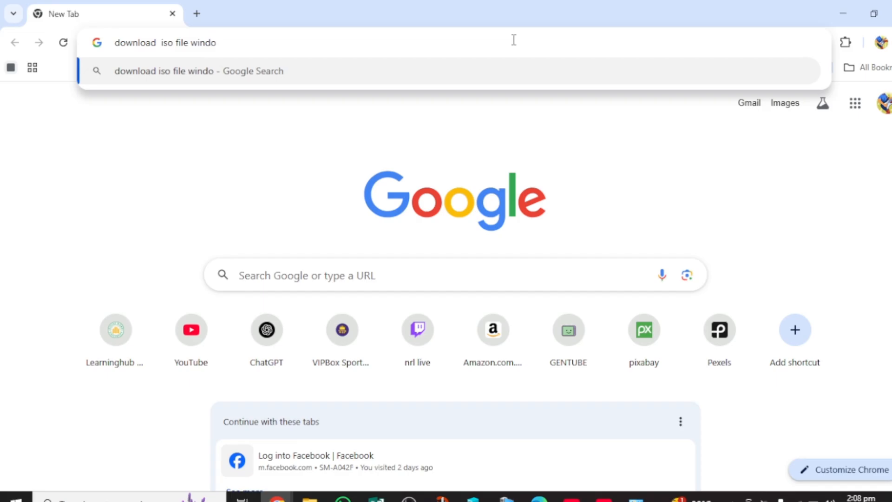
pyautogui.press('BackSpace')
pyautogui.write('ow')
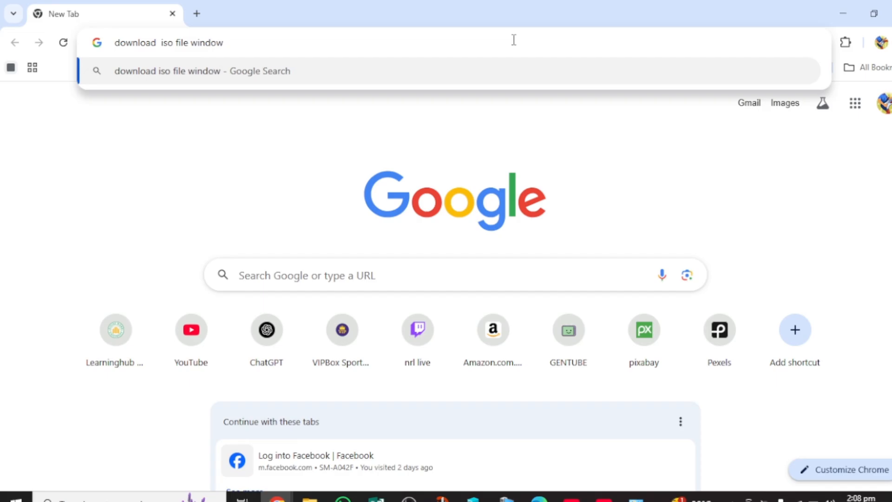
pyautogui.write(' 10')
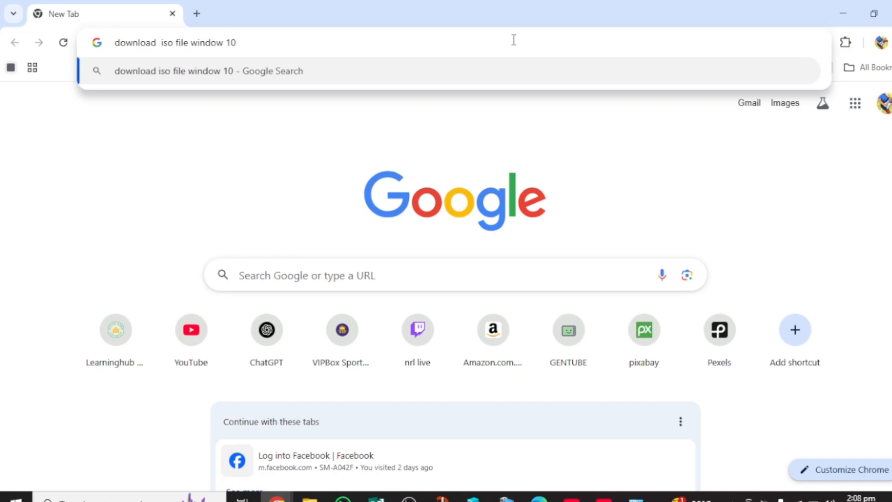
pyautogui.press('Return')
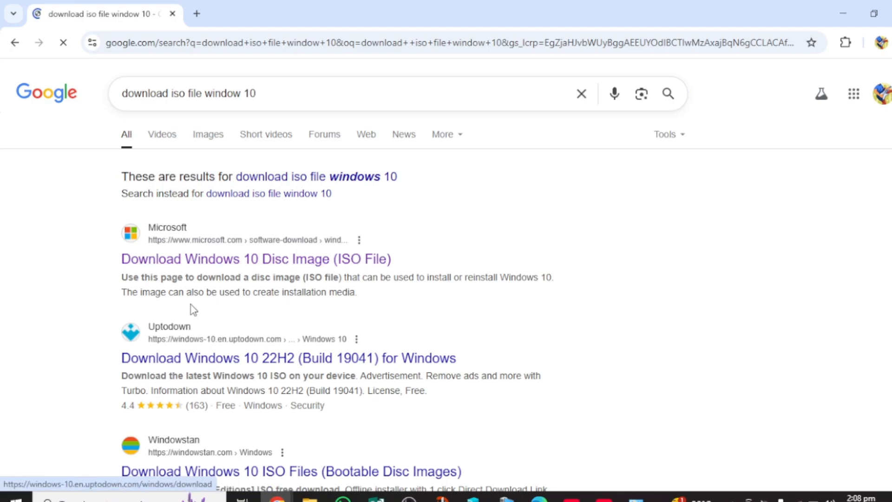
pyautogui.click(179, 263)
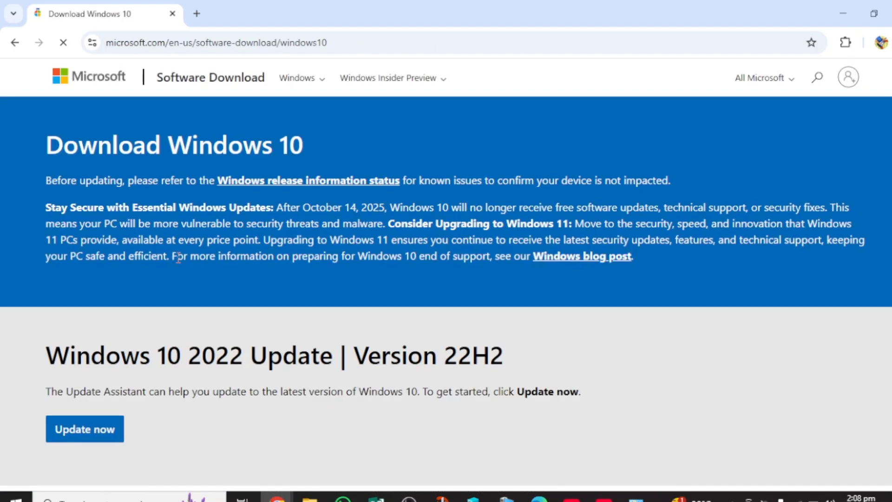
pyautogui.scroll(-4, 179, 259)
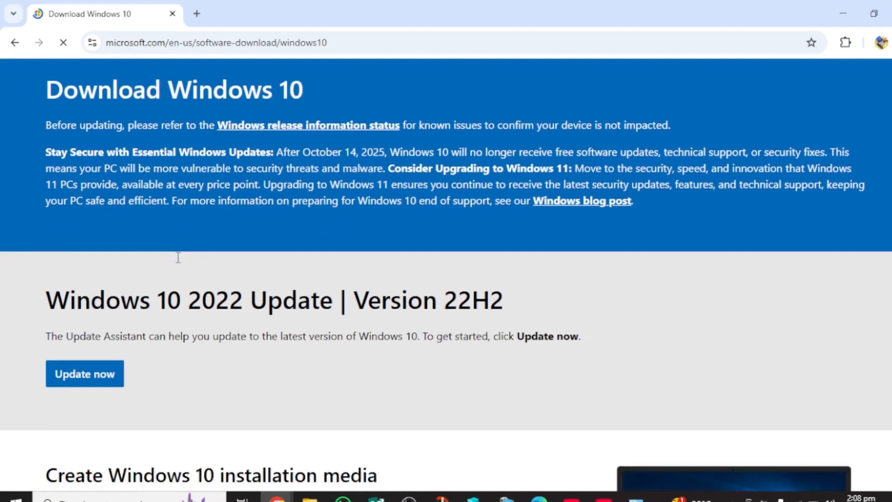
pyautogui.scroll(-3, 180, 263)
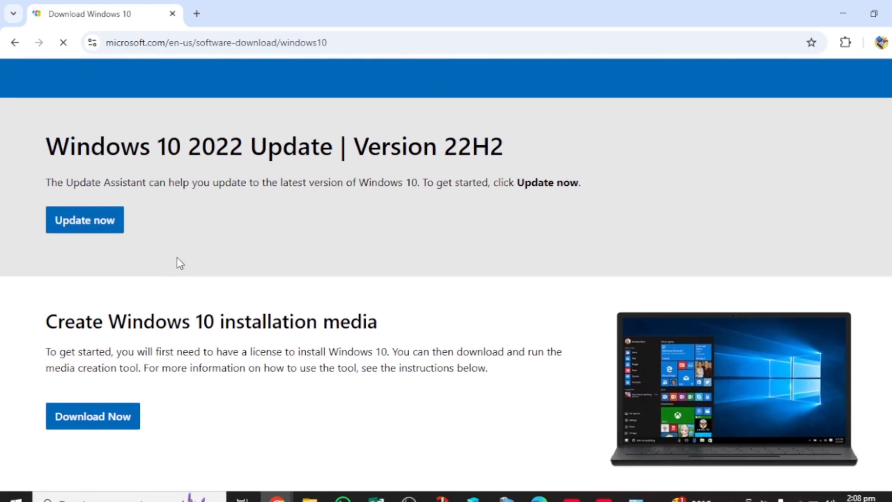
pyautogui.scroll(-5, 178, 258)
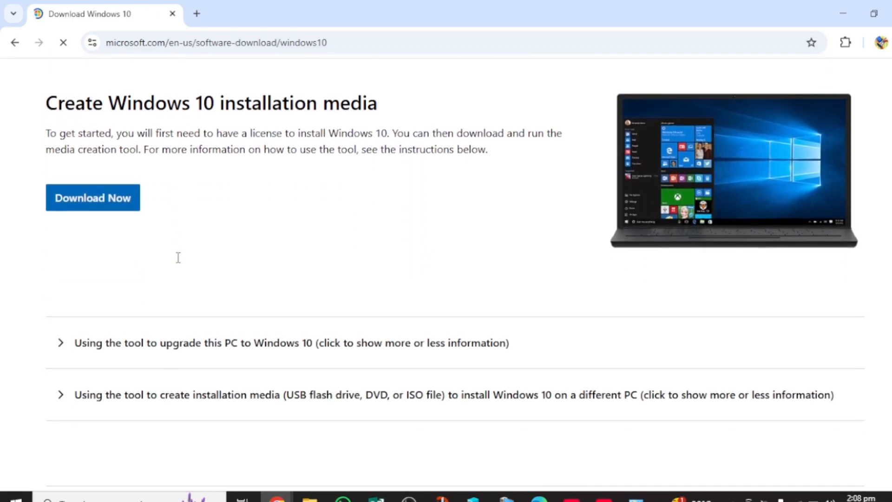
pyautogui.scroll(6, 179, 264)
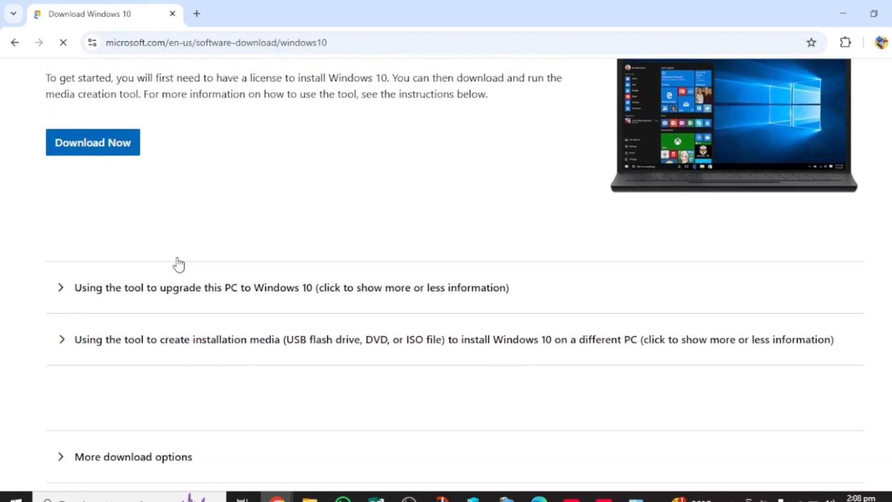
pyautogui.scroll(2, 180, 264)
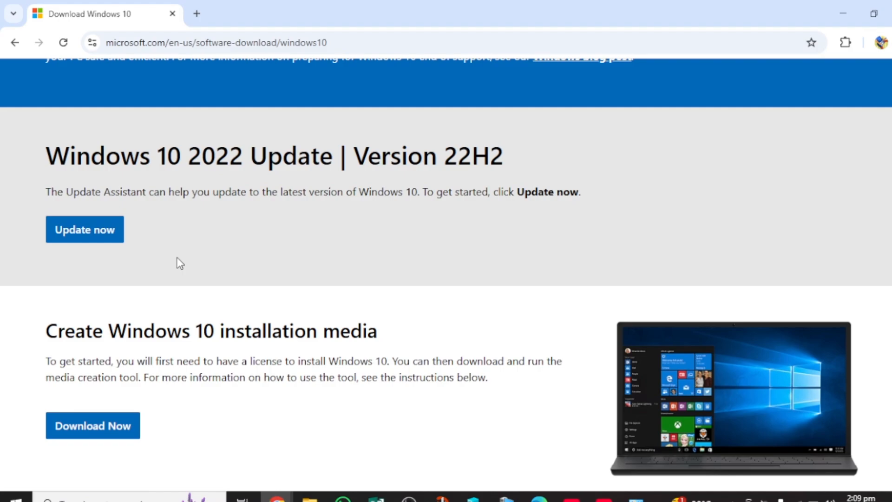
pyautogui.scroll(-3, 180, 263)
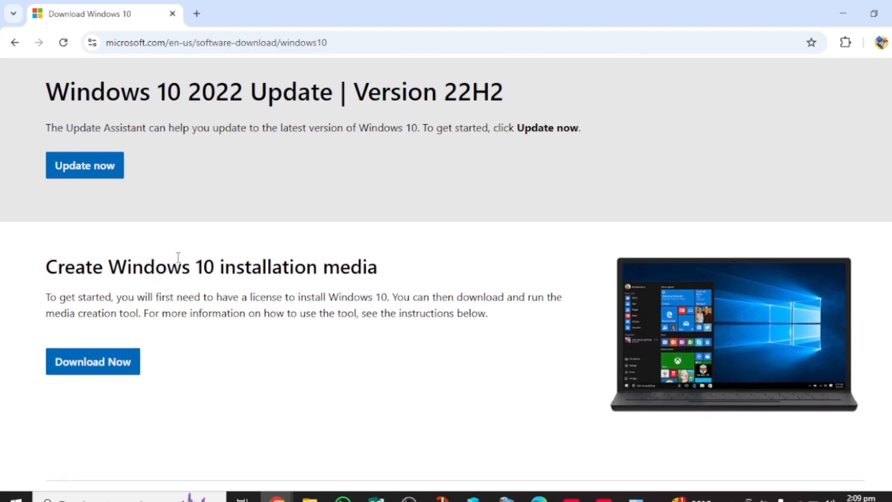
pyautogui.scroll(-1, 179, 261)
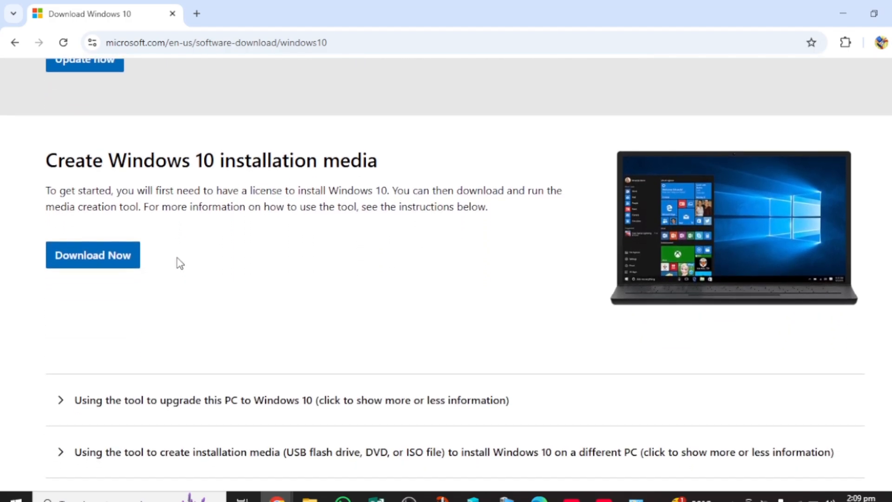
pyautogui.scroll(3, 180, 264)
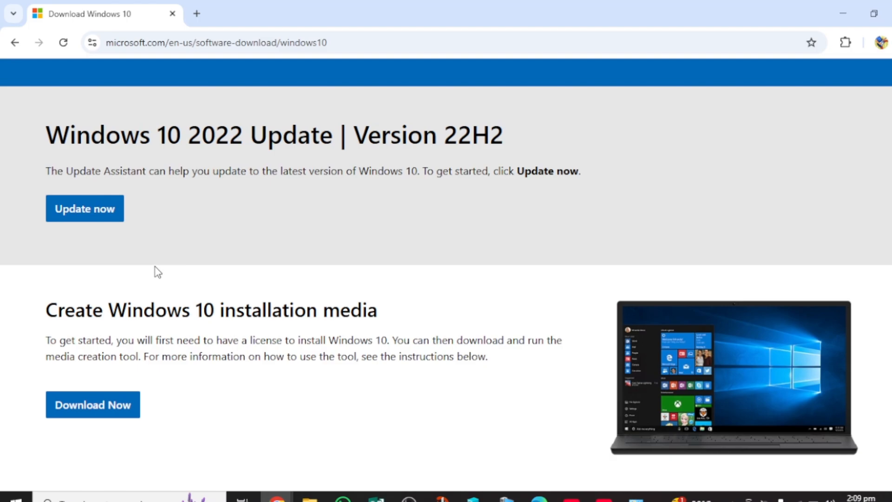
pyautogui.scroll(3, 157, 272)
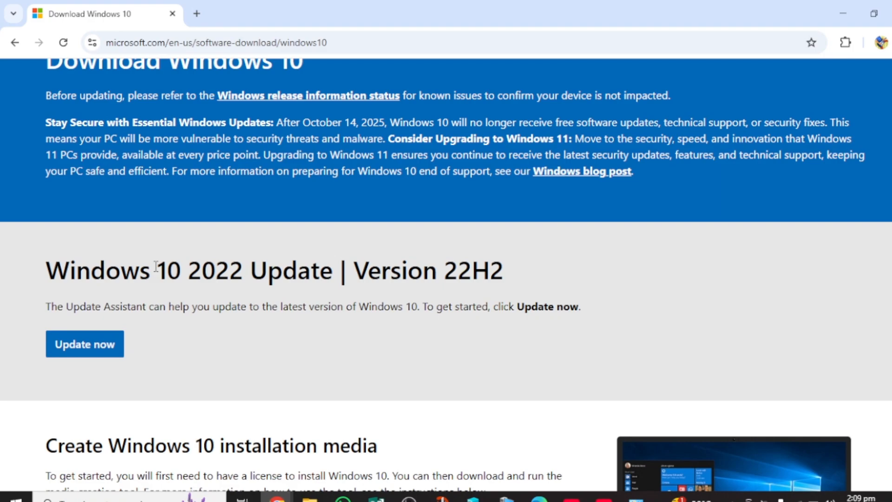
pyautogui.scroll(-3, 156, 268)
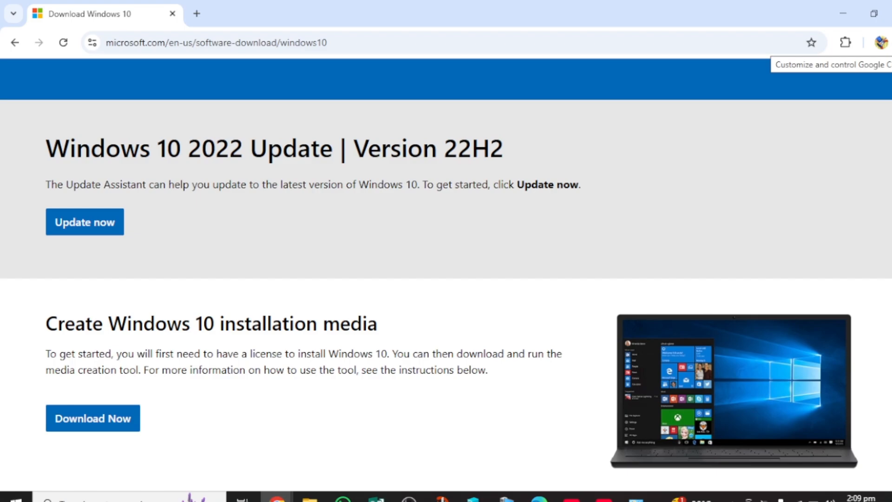
# Open Chrome Developer tools to show the Windows 10 download page in a 400 × 554 responsive view.
pyautogui.click(888, 42)
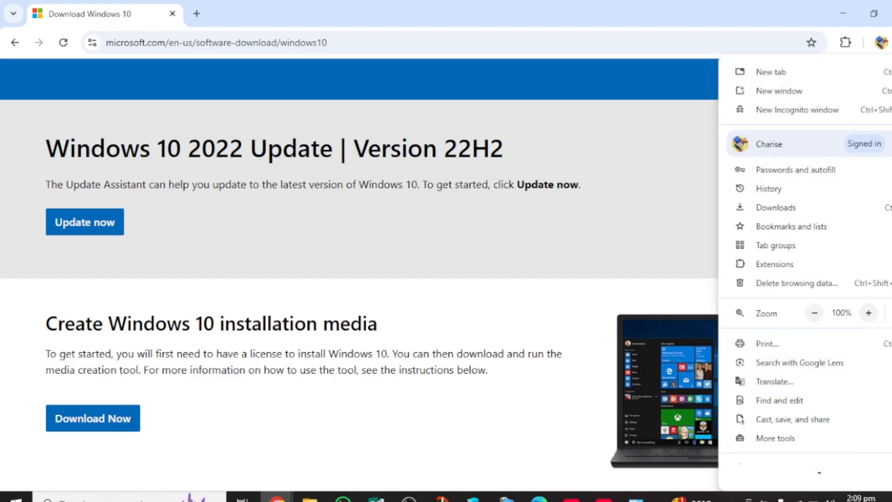
pyautogui.moveTo(796, 442)
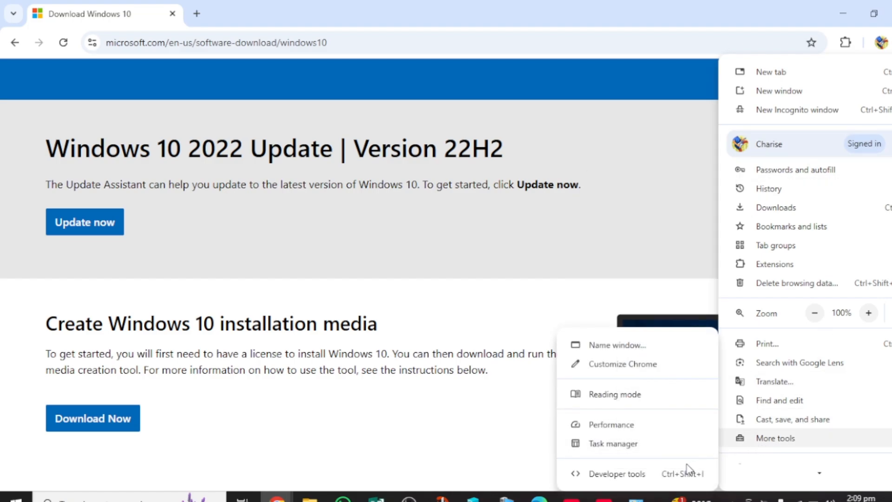
pyautogui.click(609, 474)
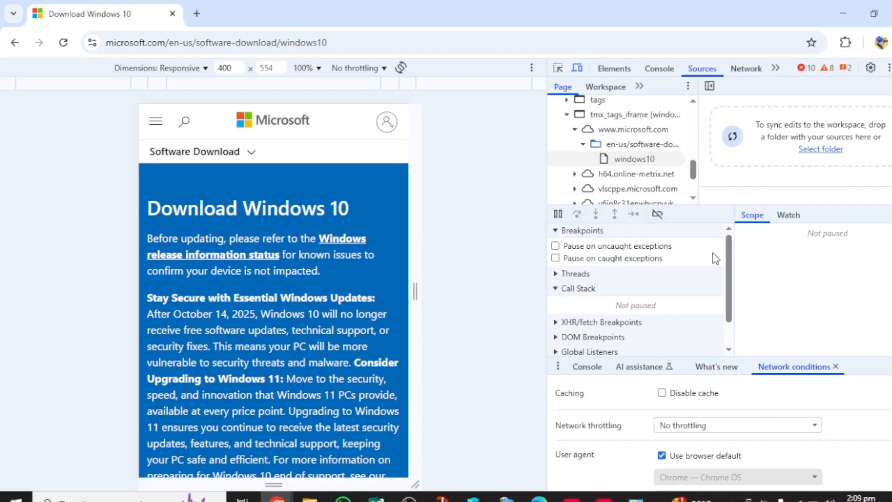
pyautogui.scroll(-2, 689, 335)
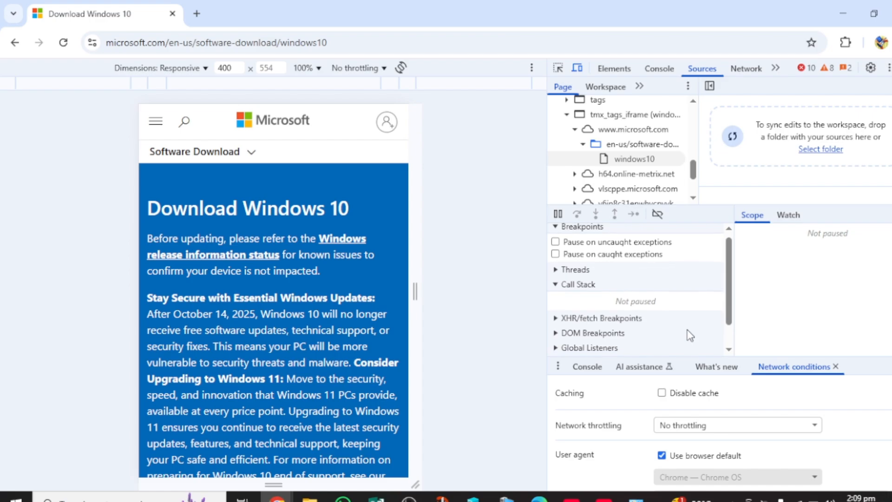
pyautogui.scroll(-2, 671, 423)
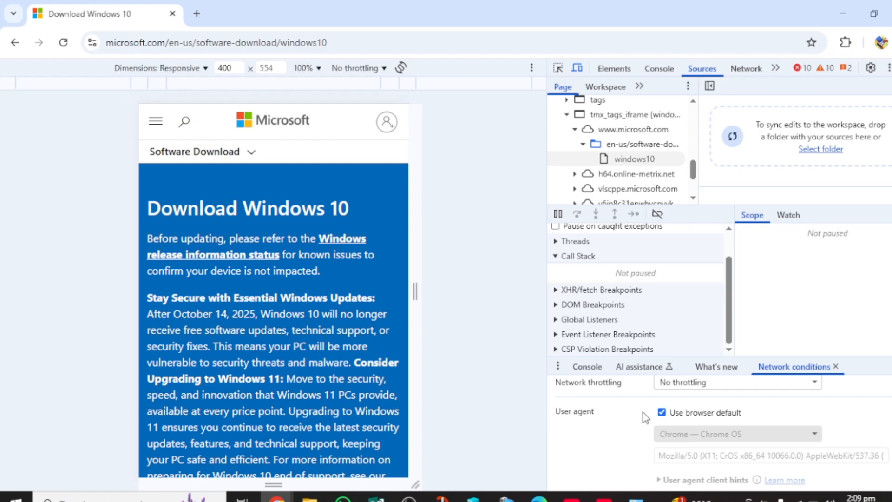
# Replace the default user agent with Chrome — Chrome OS and reload the download page.
pyautogui.click(662, 412)
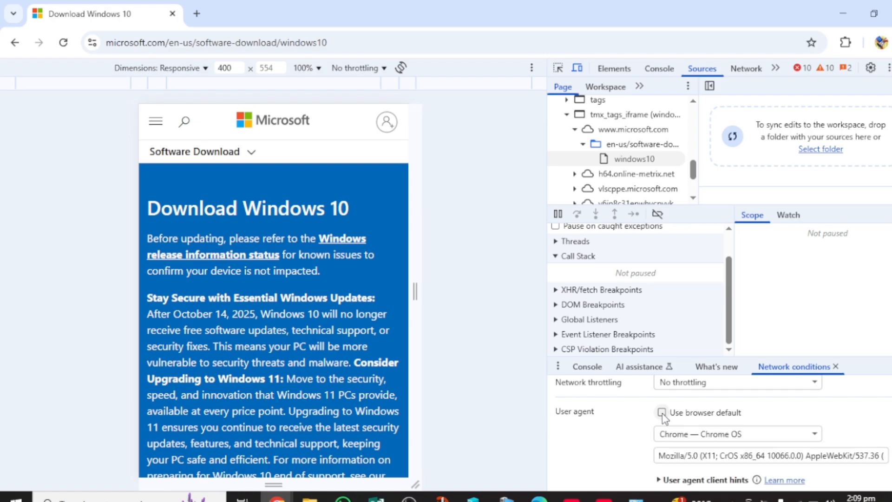
pyautogui.click(817, 437)
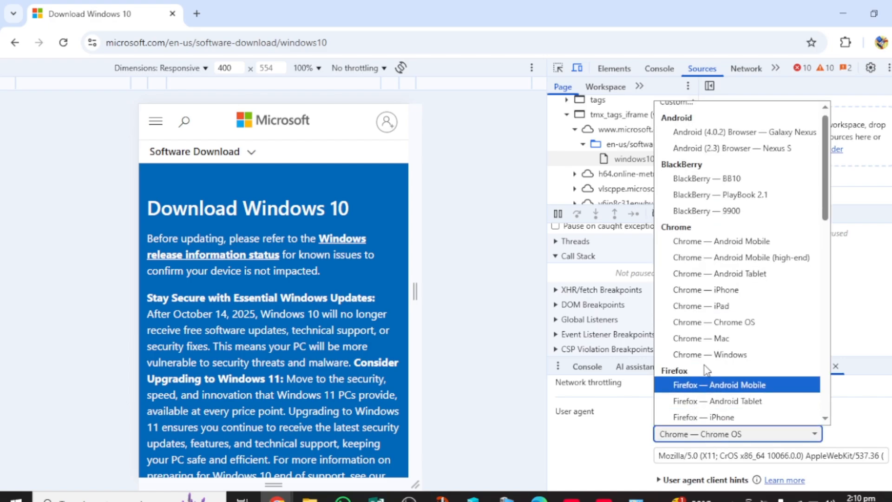
pyautogui.click(693, 327)
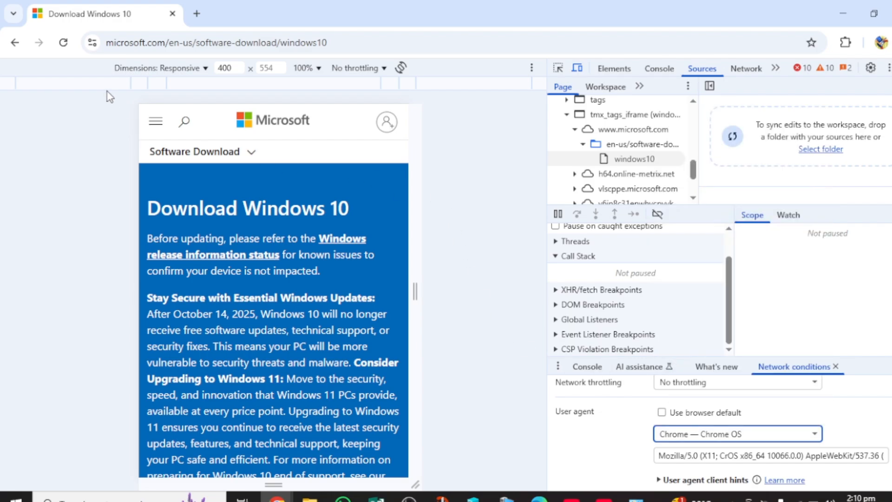
pyautogui.click(64, 43)
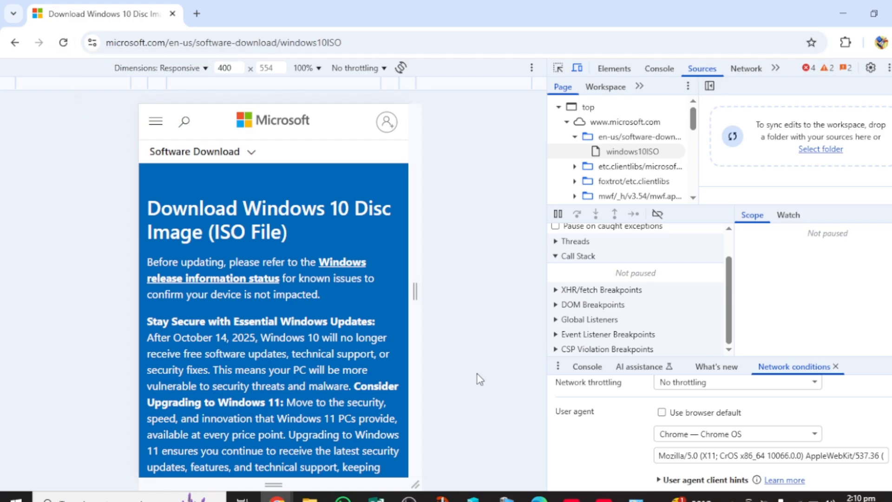
pyautogui.scroll(-5, 333, 368)
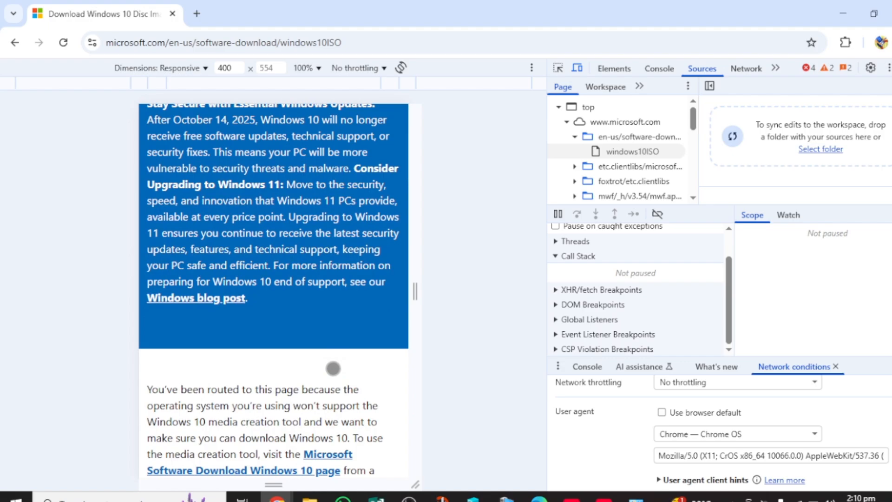
pyautogui.scroll(-5, 333, 368)
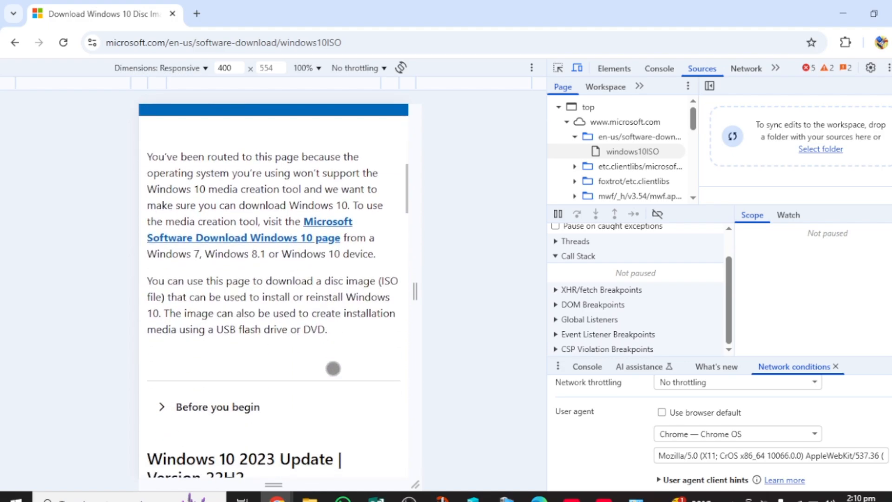
pyautogui.scroll(-5, 333, 369)
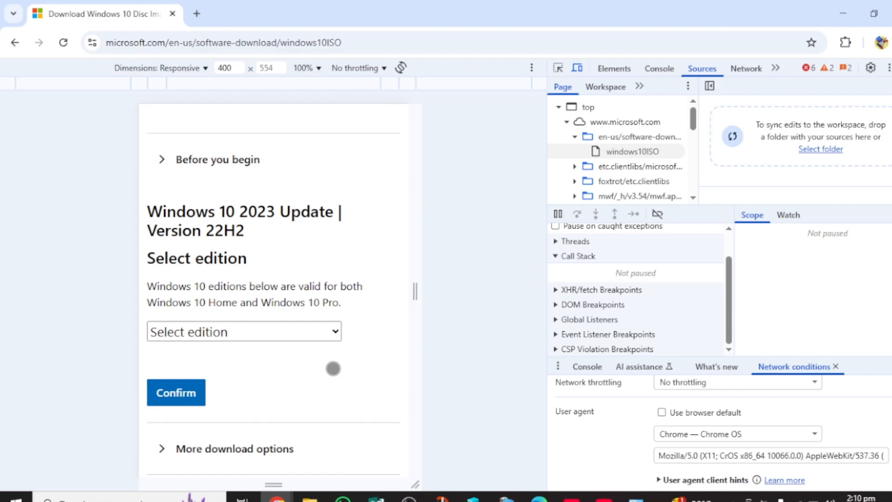
pyautogui.scroll(-2, 333, 369)
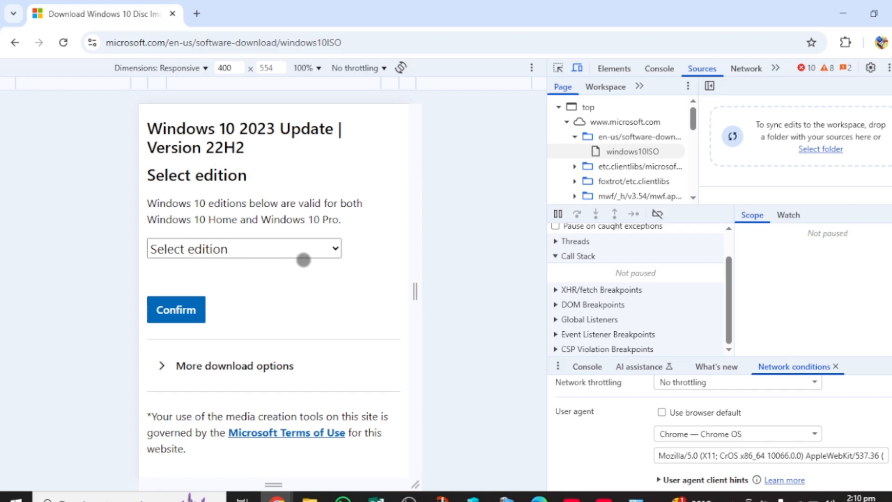
# Pick Windows 10 (multi-edition ISO) from the Select edition dropdown.
pyautogui.click(326, 249)
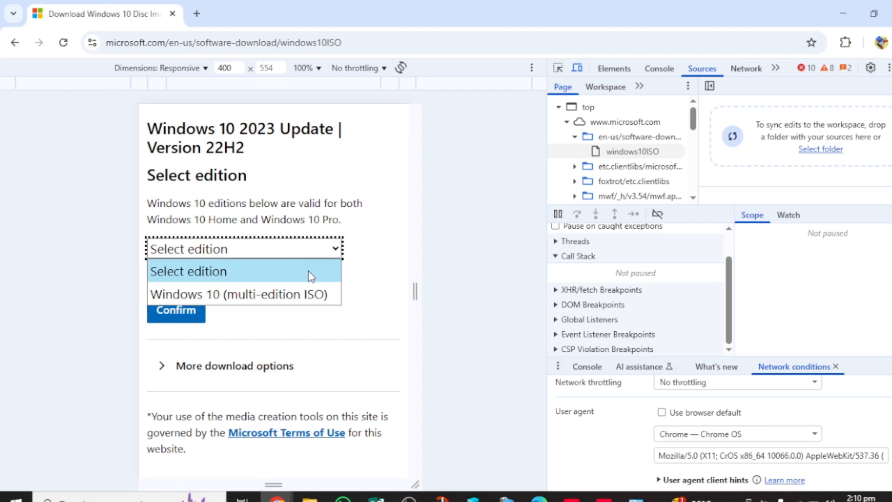
pyautogui.click(203, 298)
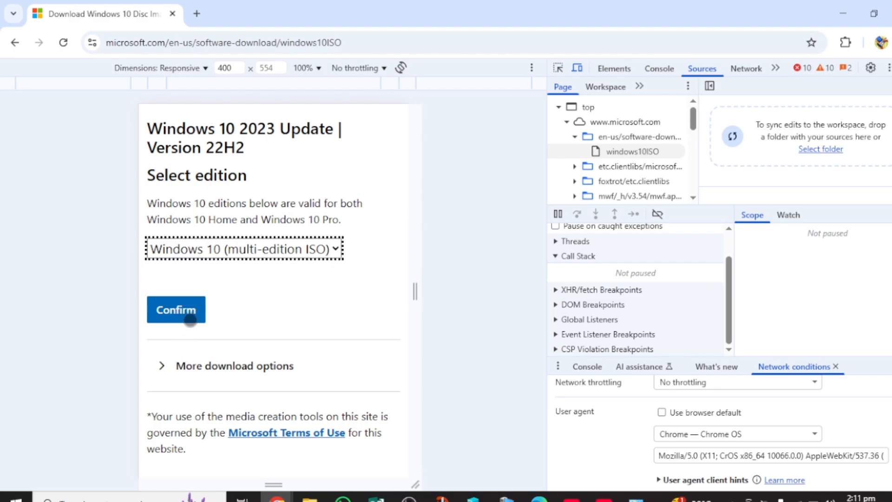
pyautogui.scroll(-3, 172, 381)
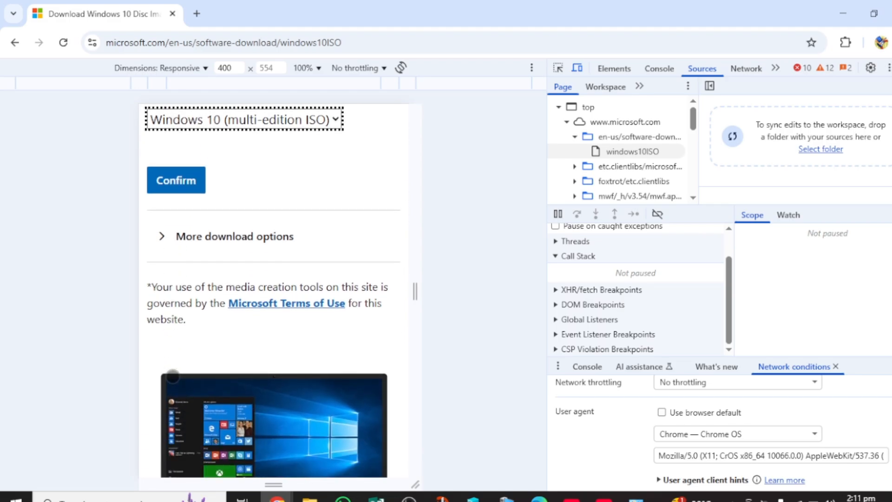
pyautogui.scroll(2, 172, 375)
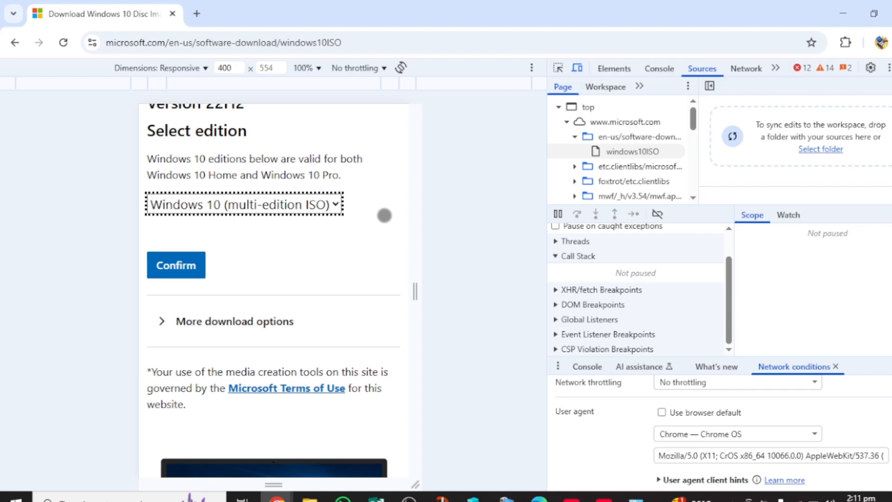
pyautogui.scroll(2, 384, 215)
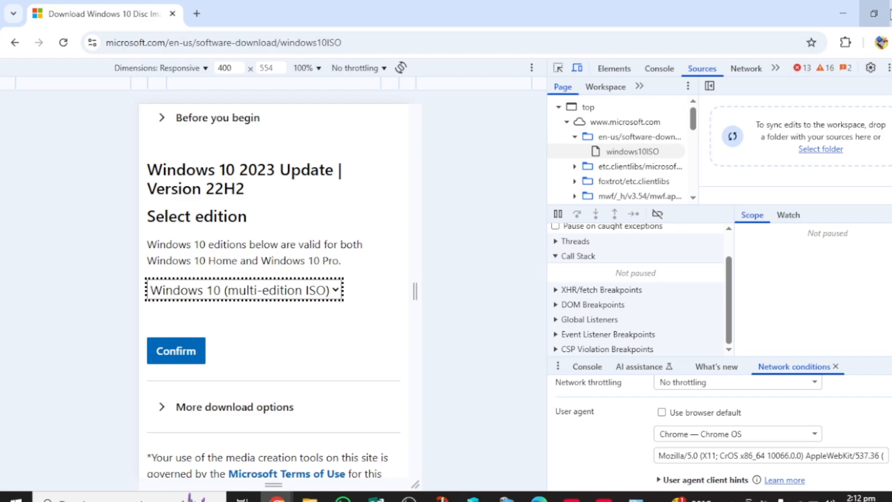
# Return to the New Virtual Machine Wizard and create sever 2025 from the summary page.
pyautogui.click(890, 7)
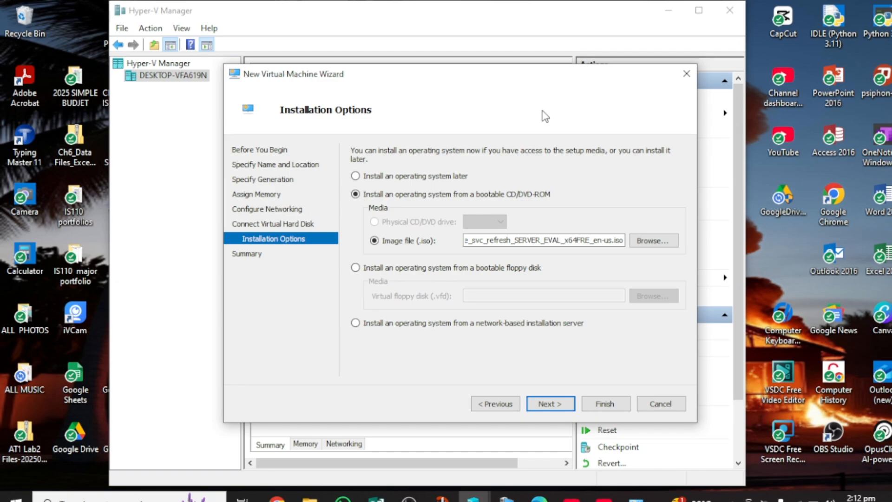
pyautogui.click(552, 407)
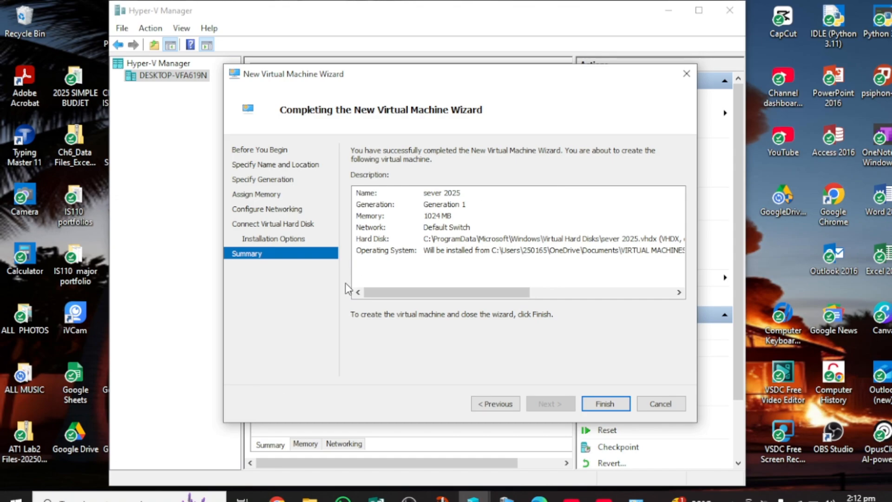
pyautogui.click(612, 405)
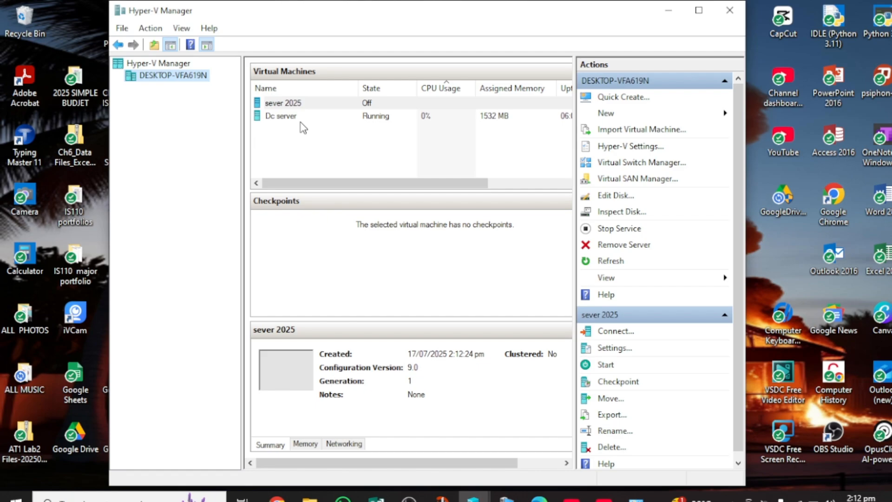
# Turn off the Dc server virtual machine from its context menu.
pyautogui.click(366, 117)
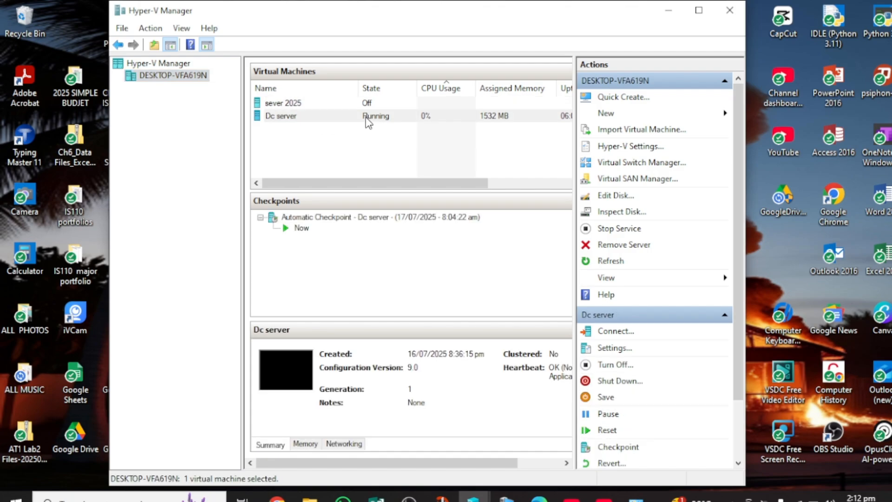
pyautogui.rightClick(367, 120)
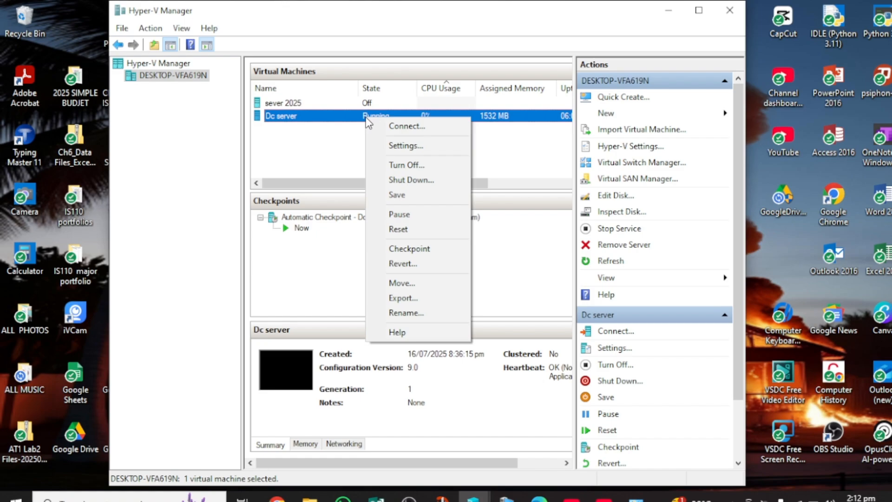
pyautogui.click(395, 167)
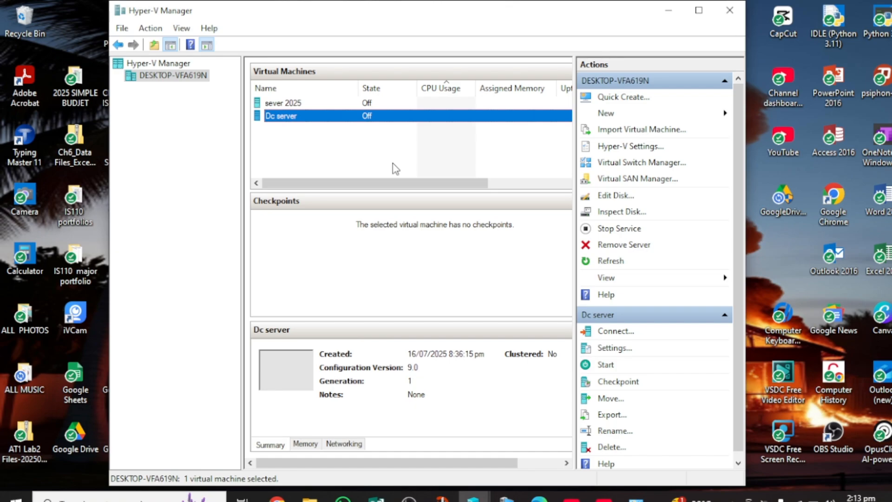
# Start the sever 2025 virtual machine from its context menu.
pyautogui.rightClick(368, 103)
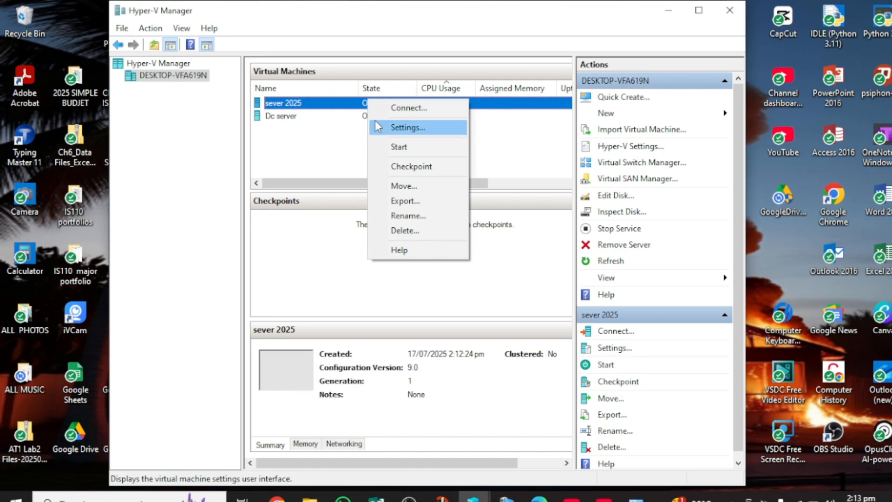
pyautogui.click(398, 147)
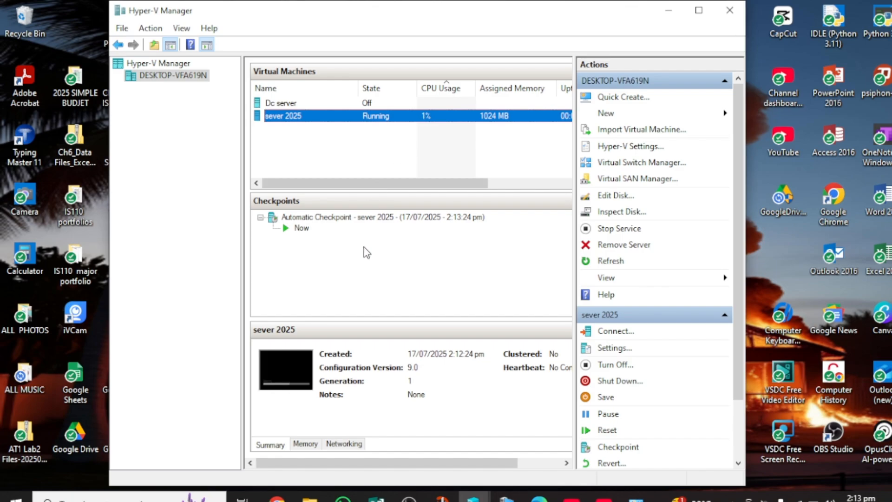
# Connect to sever 2025 in a console window and keep English (United States) as the install language.
pyautogui.doubleClick(304, 375)
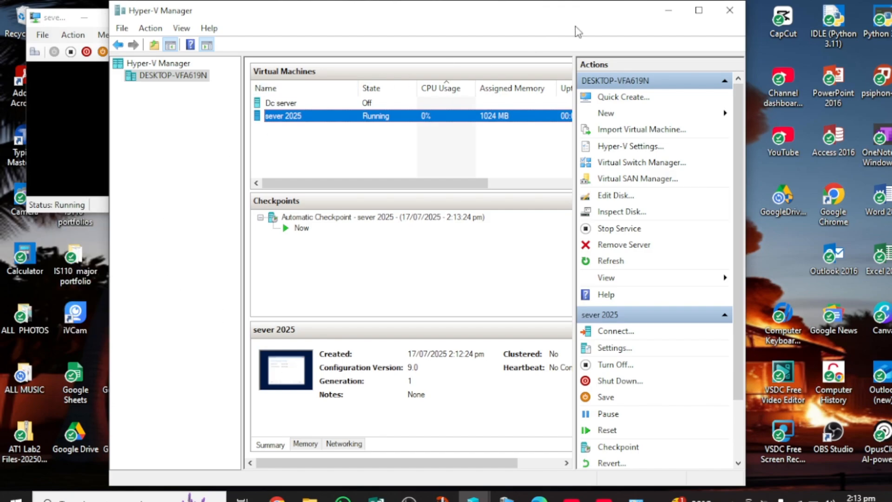
pyautogui.click(668, 11)
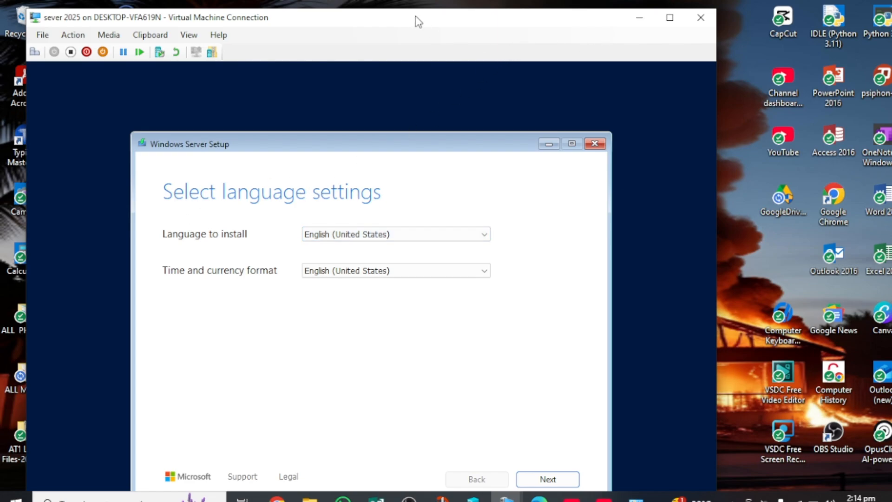
pyautogui.moveTo(414, 18); pyautogui.dragTo(482, 16)
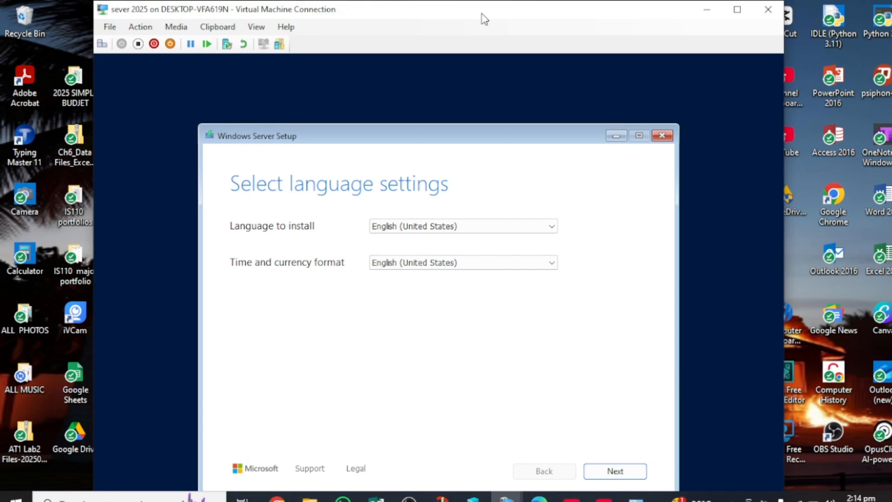
pyautogui.click(552, 226)
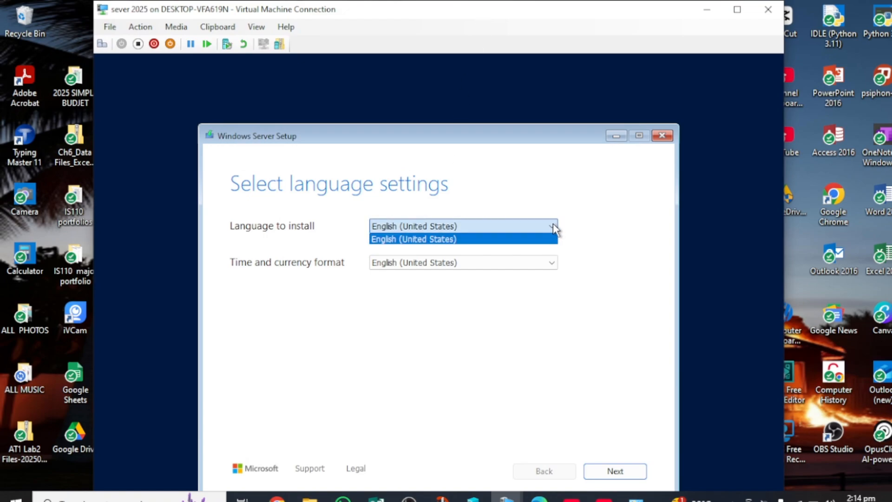
pyautogui.click(555, 229)
pyautogui.click(556, 229)
pyautogui.click(495, 227)
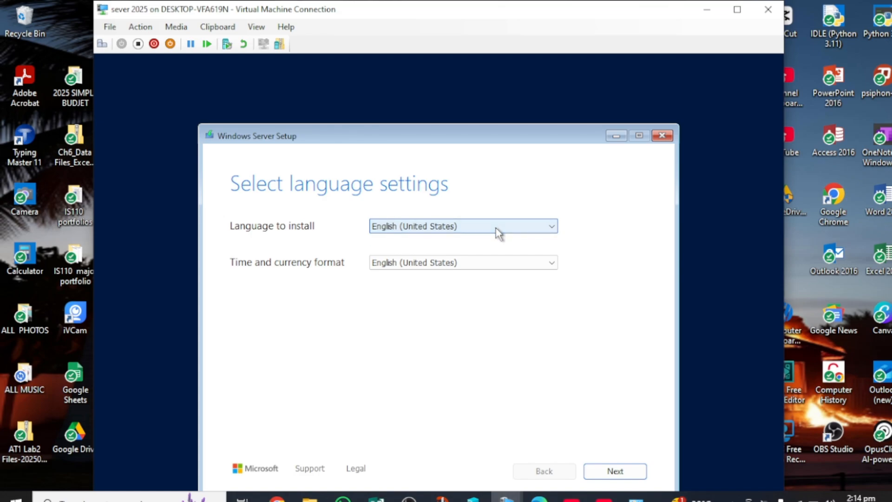
# Keep English (United States) as the time and currency format.
pyautogui.click(551, 261)
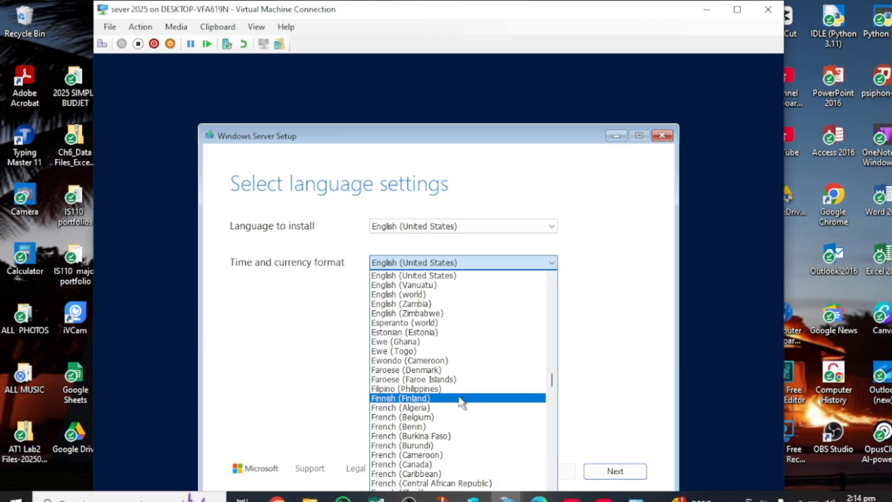
pyautogui.scroll(-2, 460, 398)
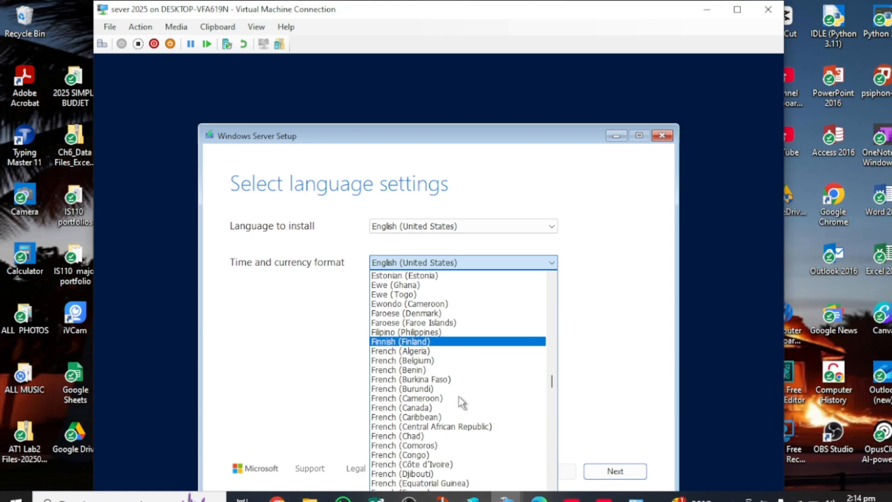
pyautogui.scroll(-2, 459, 400)
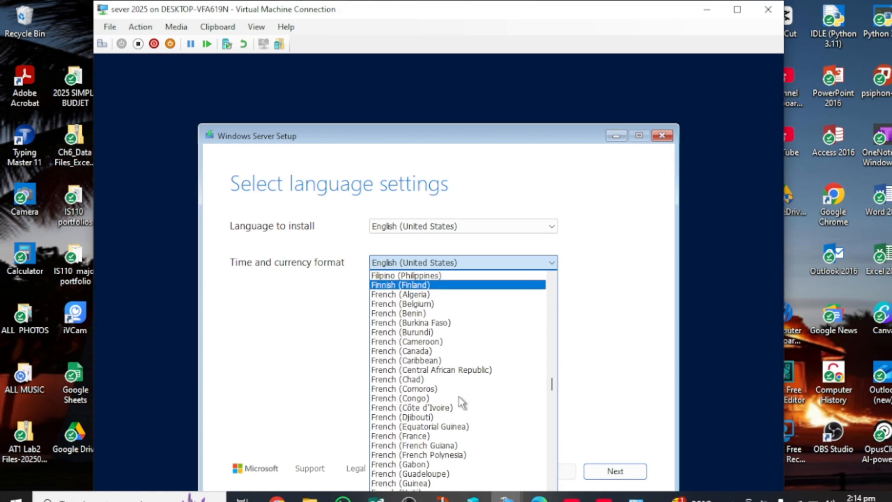
pyautogui.scroll(-6, 460, 397)
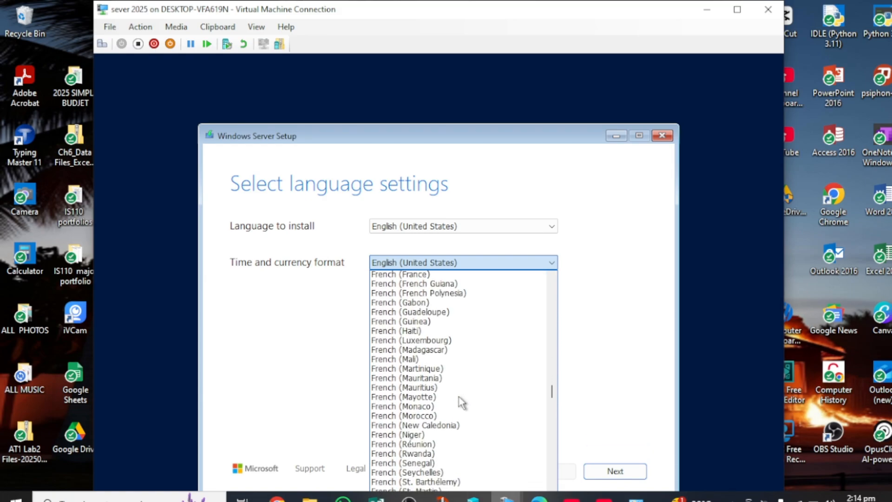
pyautogui.scroll(-7, 459, 396)
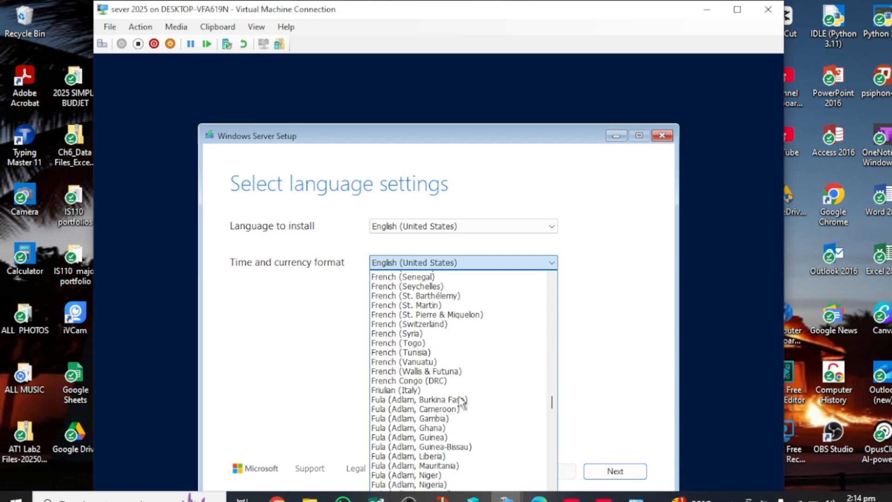
pyautogui.scroll(-6, 462, 403)
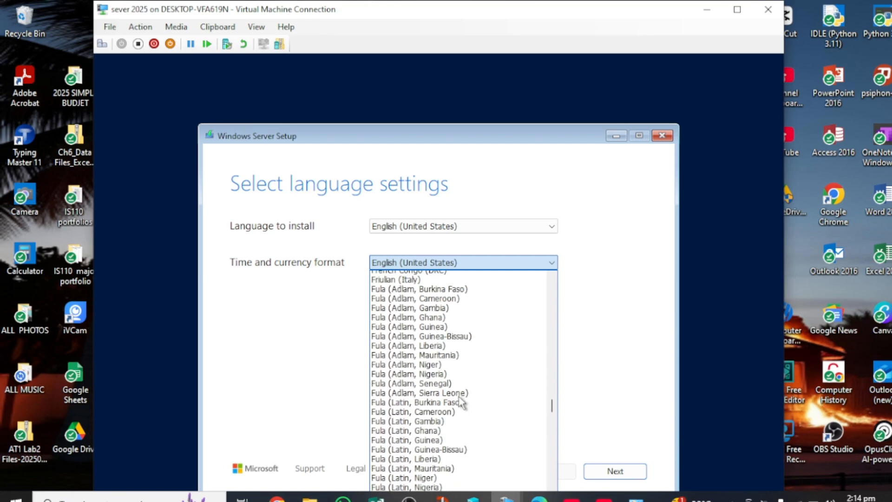
pyautogui.click(516, 262)
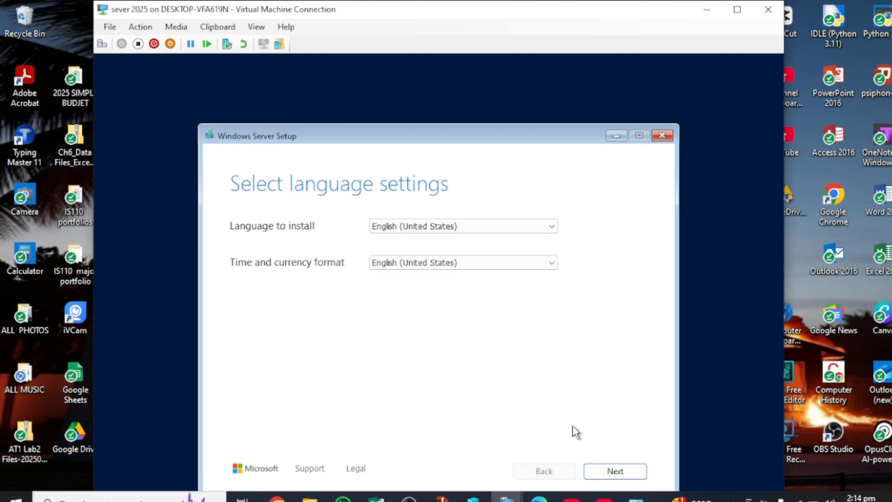
# Accept the language settings and keep US as the keyboard input method.
pyautogui.click(603, 473)
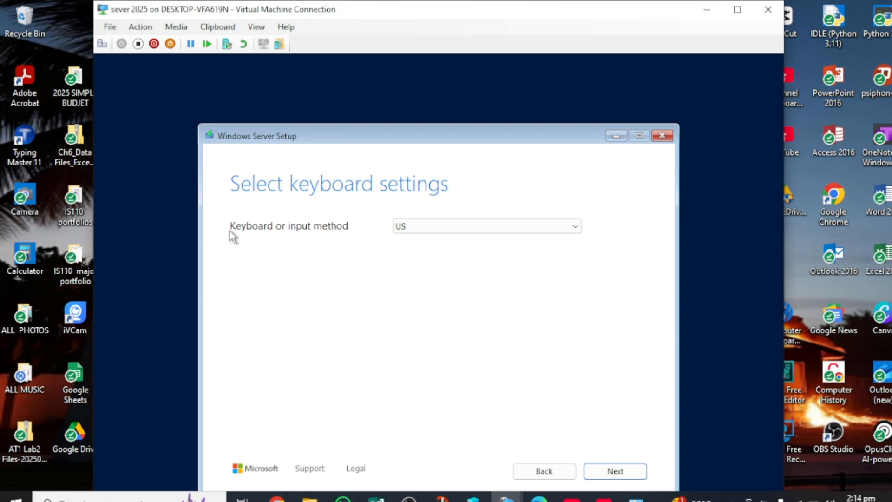
pyautogui.click(576, 228)
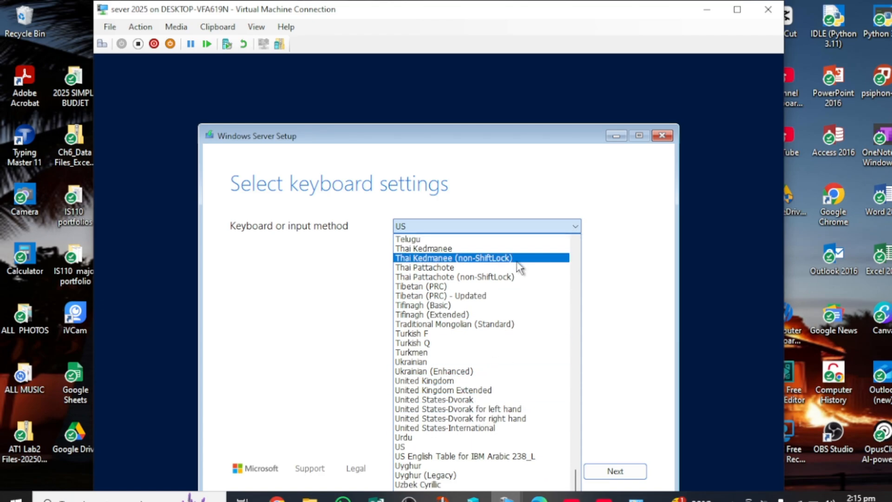
pyautogui.click(570, 229)
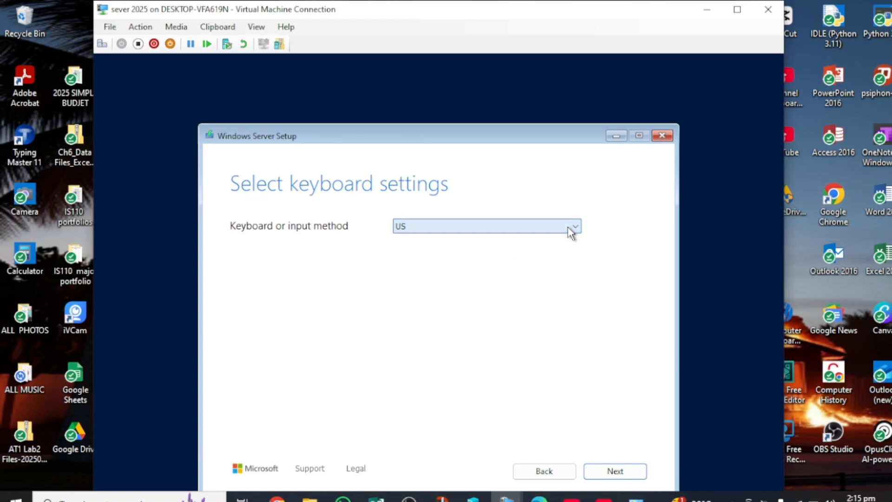
# Accept the keyboard settings, keep Install Windows Server selected, and agree to erase everything on the disk.
pyautogui.click(615, 472)
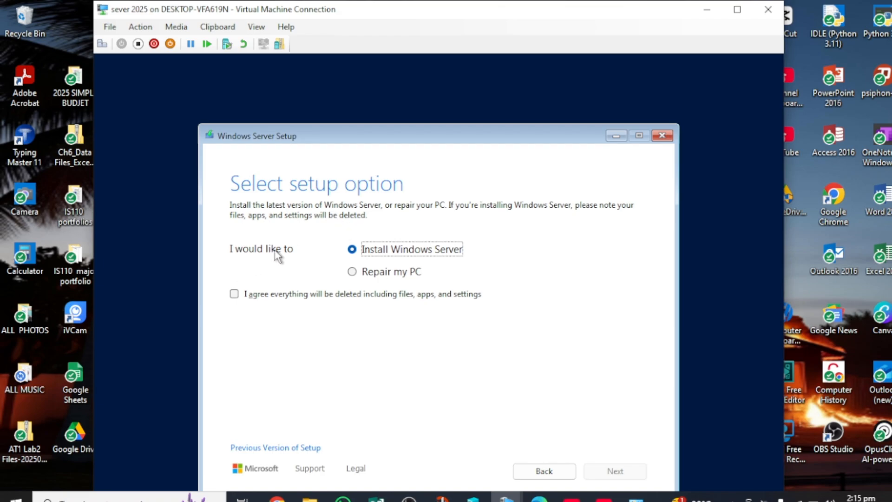
pyautogui.click(233, 293)
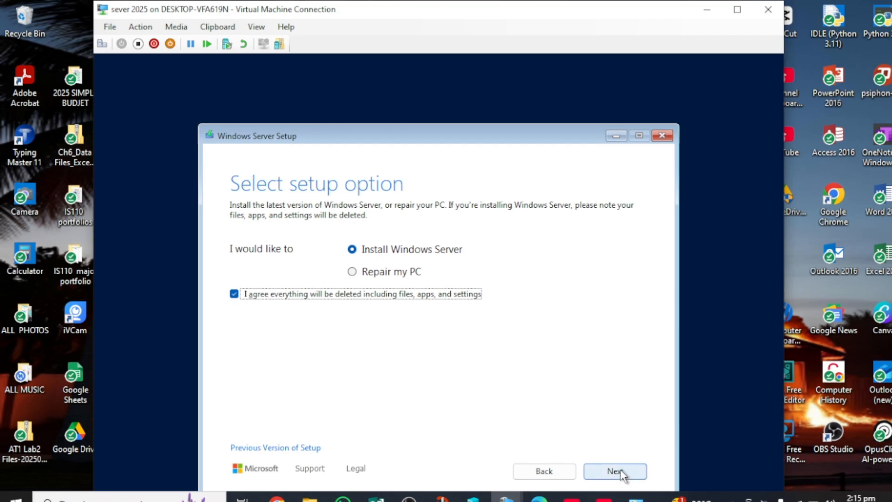
# Move the setup dialog higher and select the Windows Server 2025 Datacenter Evaluation (Desktop Experience) image.
pyautogui.click(621, 472)
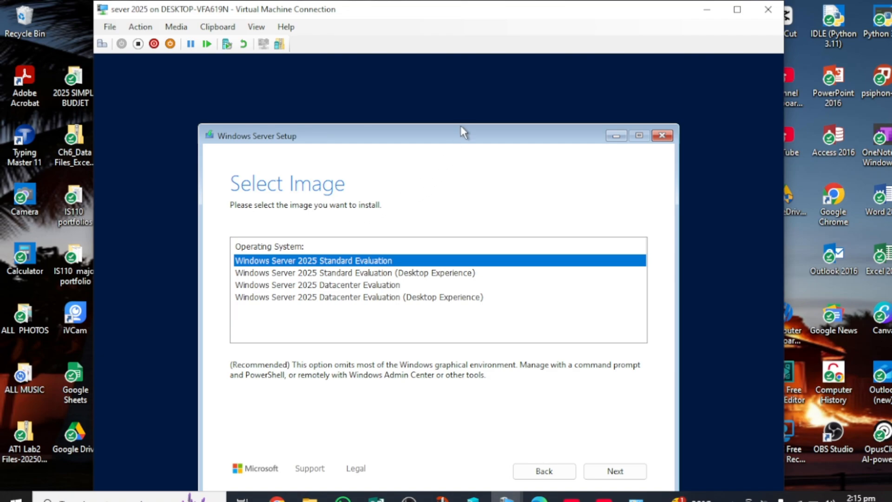
pyautogui.moveTo(459, 131); pyautogui.dragTo(468, 84)
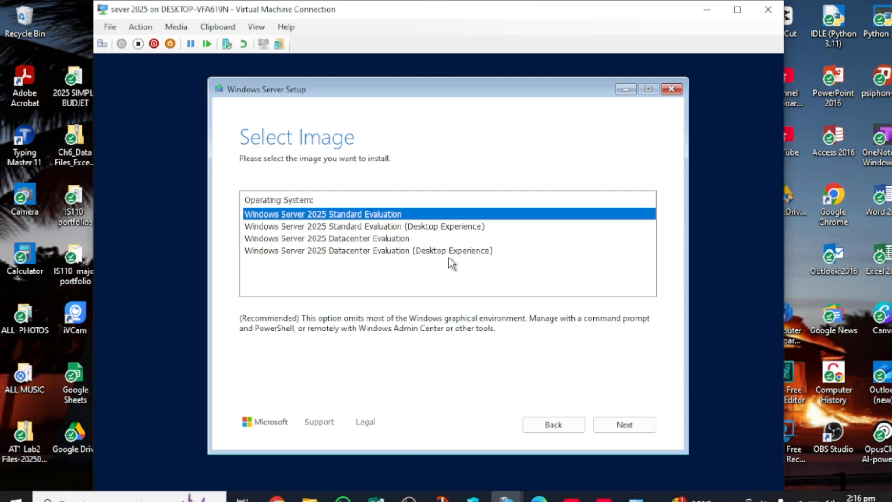
pyautogui.click(393, 253)
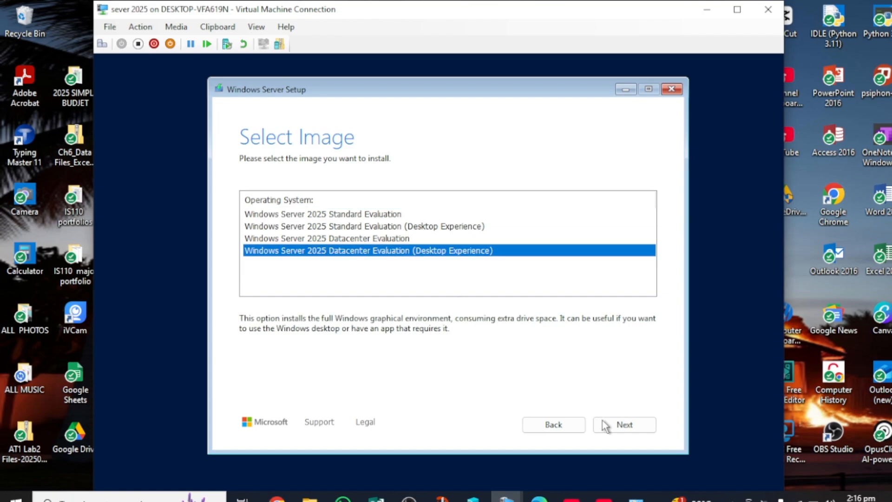
pyautogui.click(620, 428)
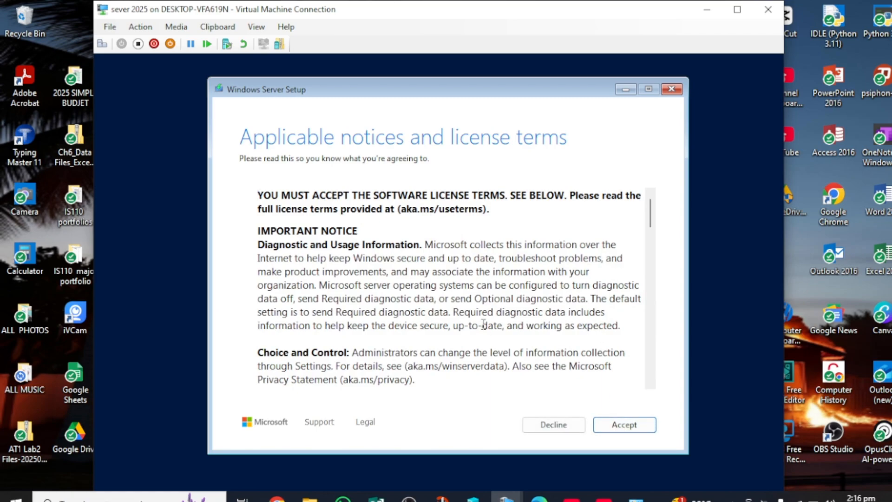
pyautogui.scroll(-2, 483, 325)
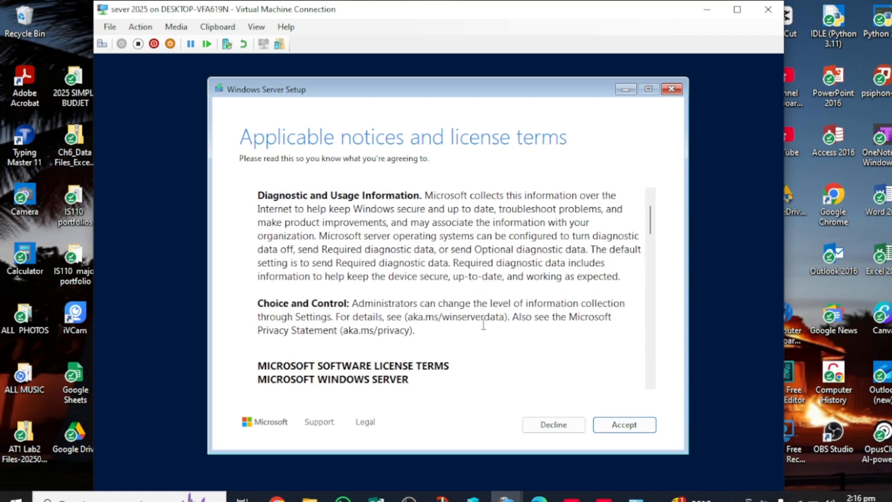
pyautogui.scroll(-3, 483, 325)
pyautogui.scroll(-20, 483, 324)
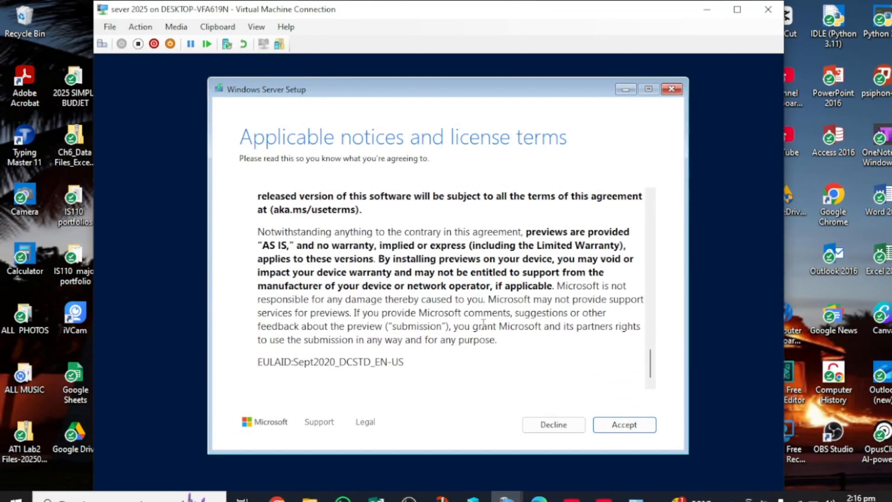
pyautogui.scroll(10, 483, 325)
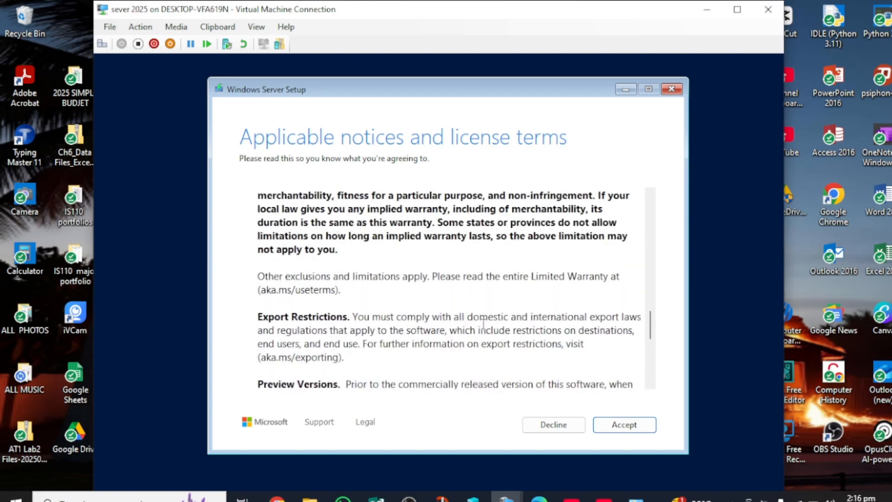
pyautogui.scroll(-10, 483, 324)
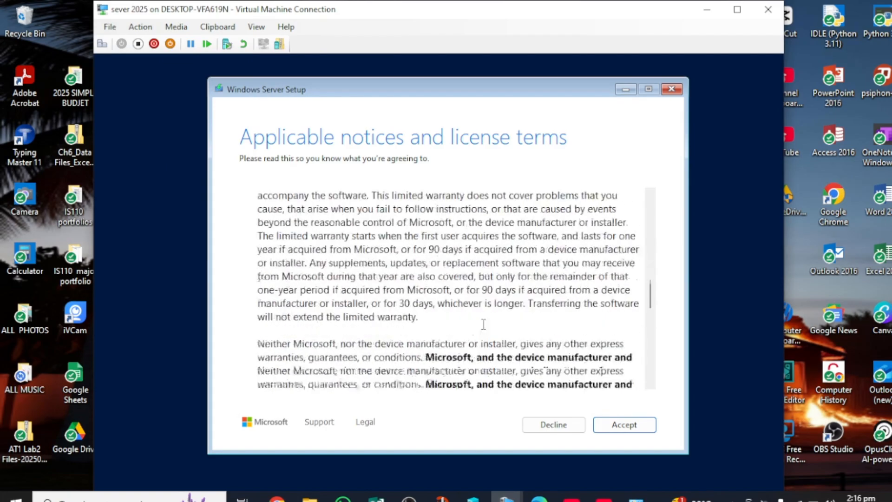
pyautogui.scroll(12, 483, 324)
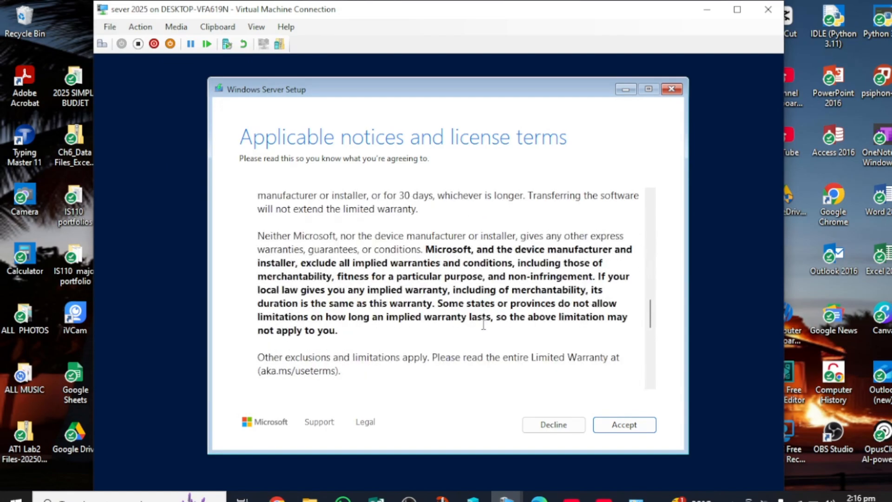
pyautogui.scroll(12, 483, 325)
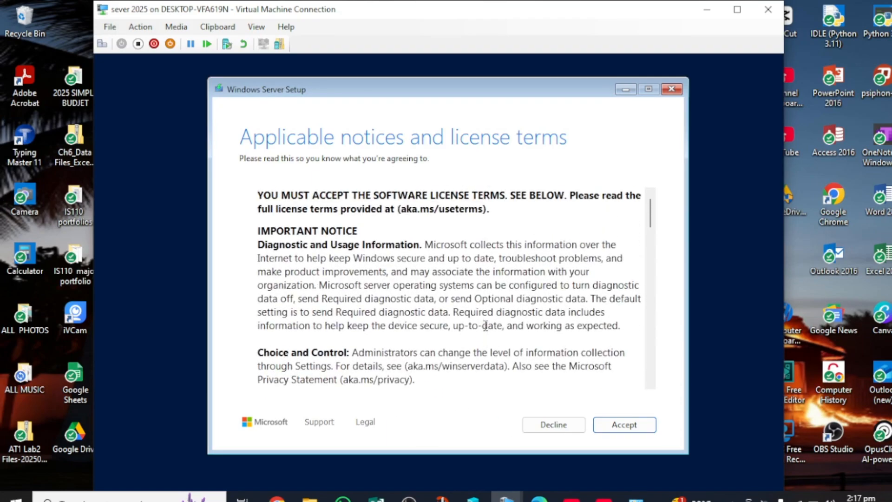
# Accept the license terms, target Disk 0's 100 GB unallocated space, and start the Windows Server installation.
pyautogui.click(625, 424)
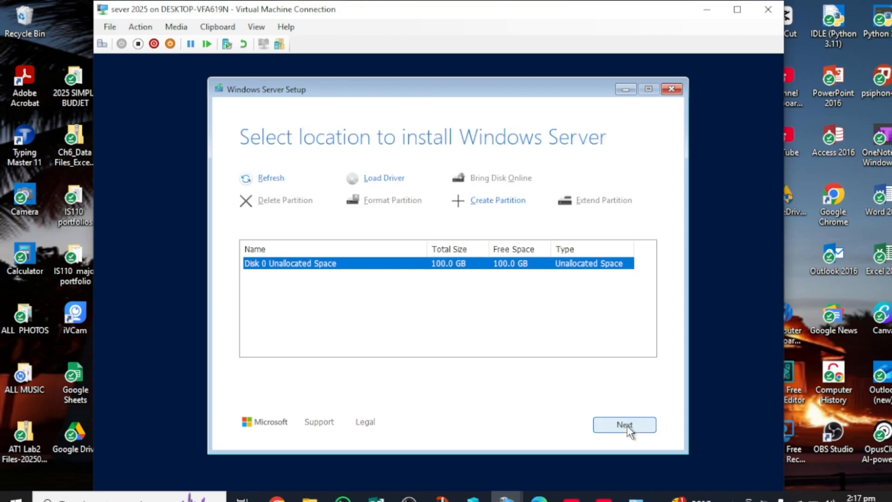
pyautogui.click(627, 425)
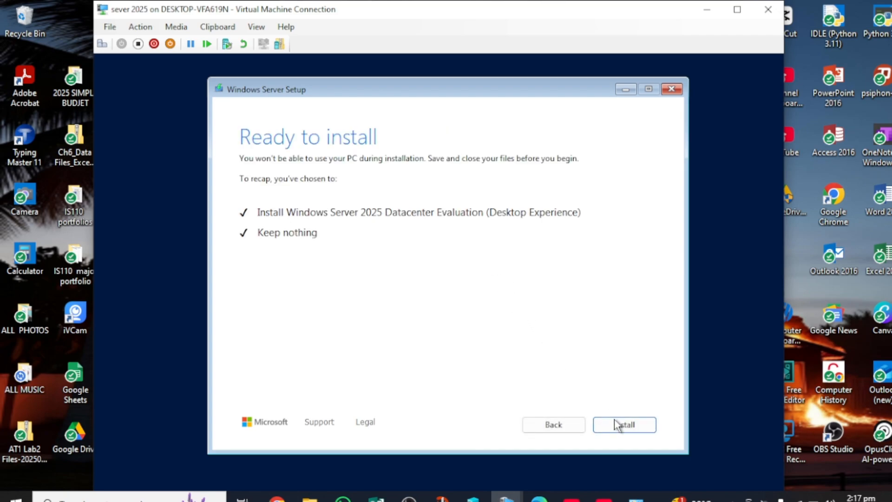
pyautogui.click(619, 425)
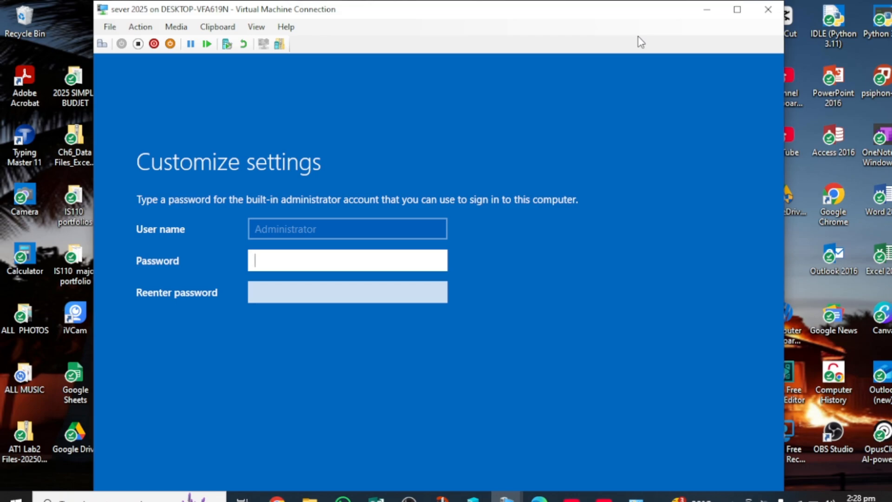
# Enter an Administrator password and confirmation, make the VM view full screen, and submit.
pyautogui.write('P@')
pyautogui.press('BackSpace')
pyautogui.write('@ssw0rd')
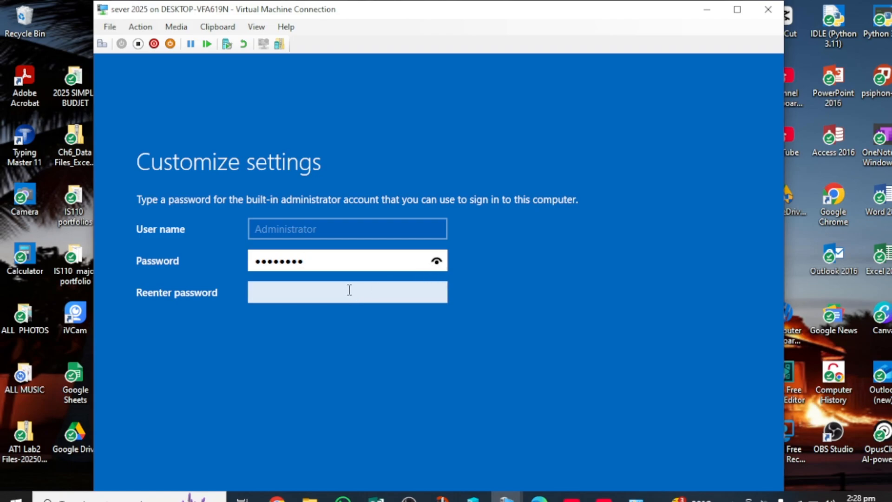
pyautogui.click(349, 289)
pyautogui.write('P@')
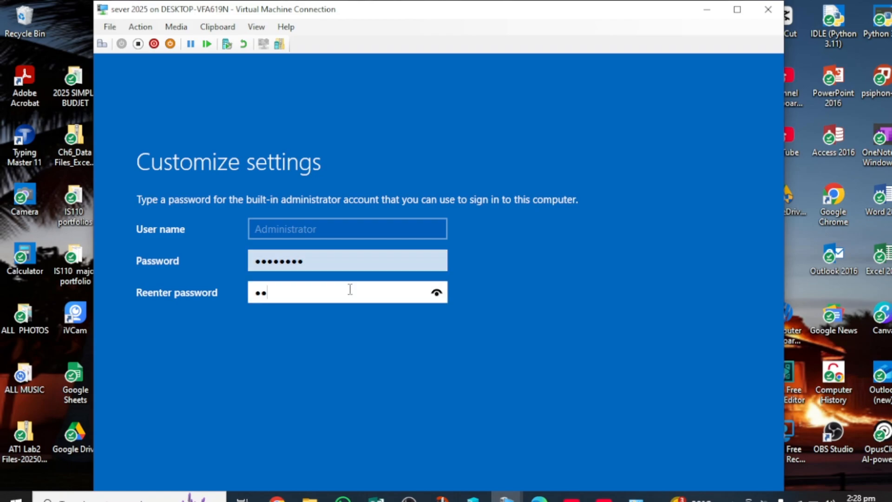
pyautogui.write('ssword1')
pyautogui.click(739, 9)
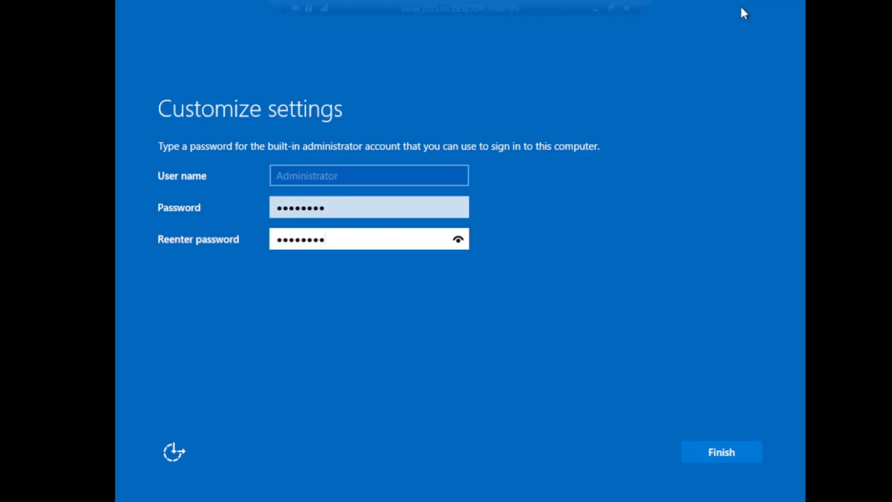
pyautogui.click(707, 450)
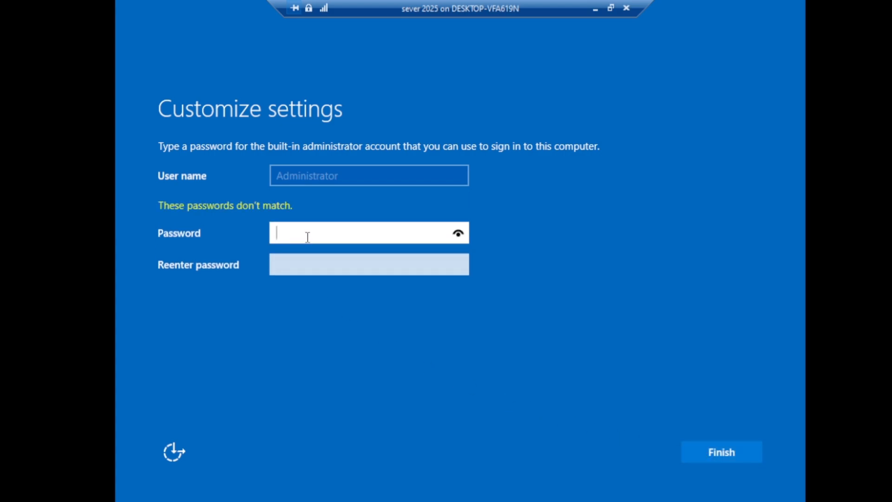
# Retype the Administrator password and its confirmation after the error, then resubmit.
pyautogui.write('••••••••')
pyautogui.press('Tab')
pyautogui.write('•')
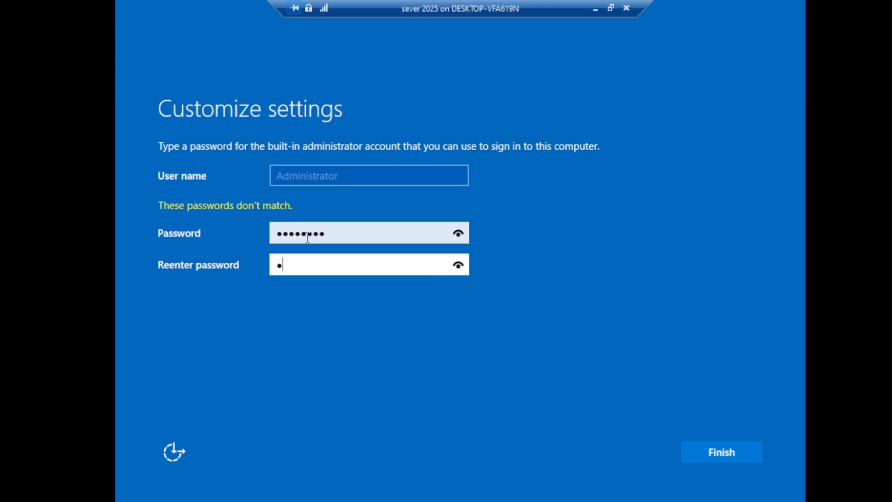
pyautogui.press('BackSpace')
pyautogui.write('•••••••••')
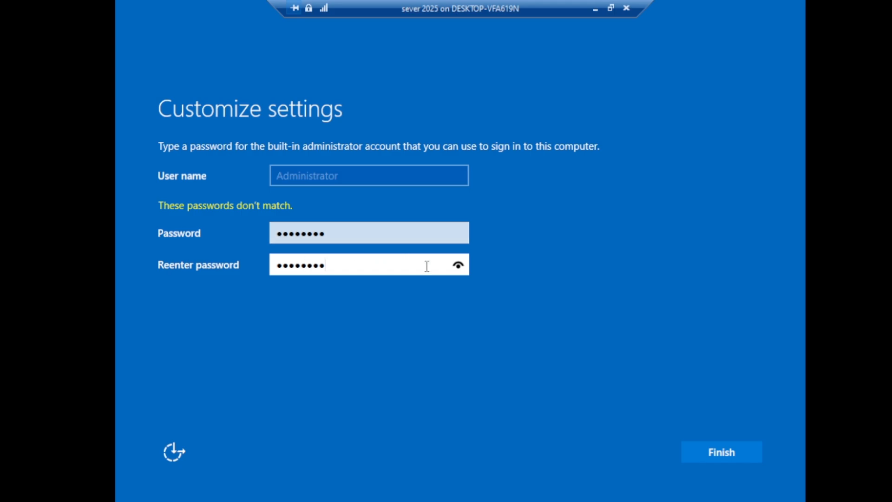
pyautogui.click(711, 453)
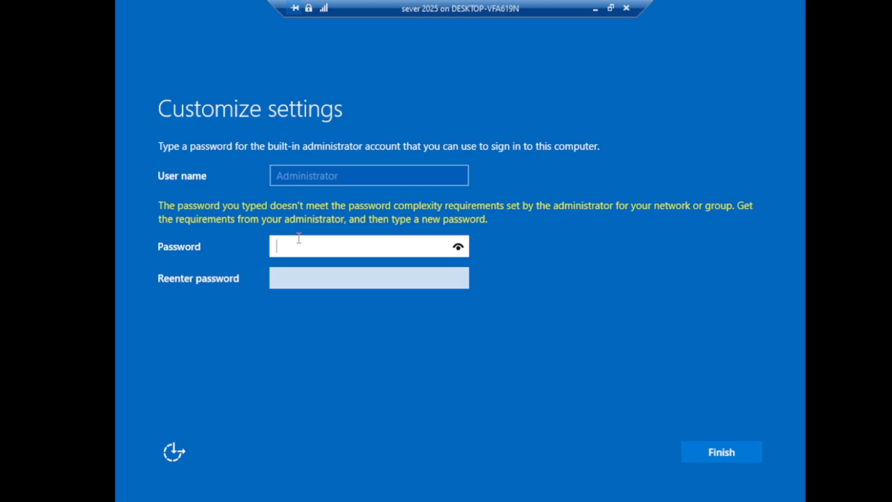
# Enter a complex Administrator password in both fields and finish setup to reach the lock screen.
pyautogui.write('***************')
pyautogui.click(293, 273)
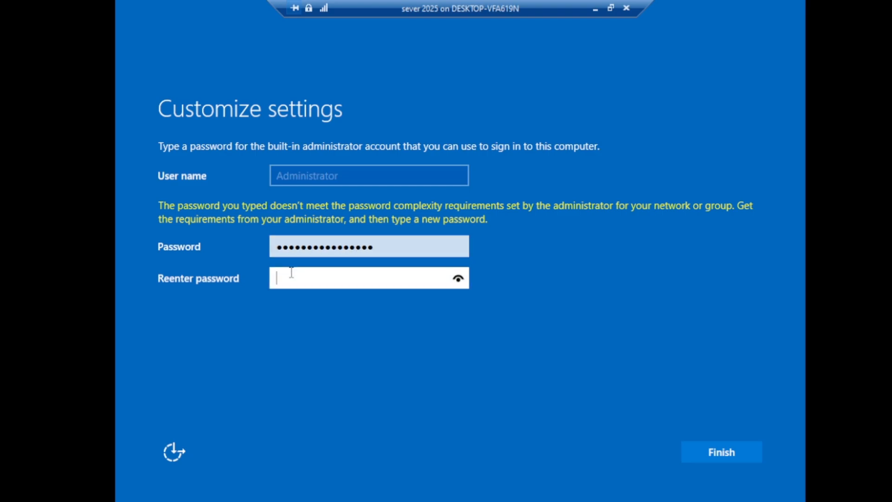
pyautogui.write('****************')
pyautogui.press('Return')
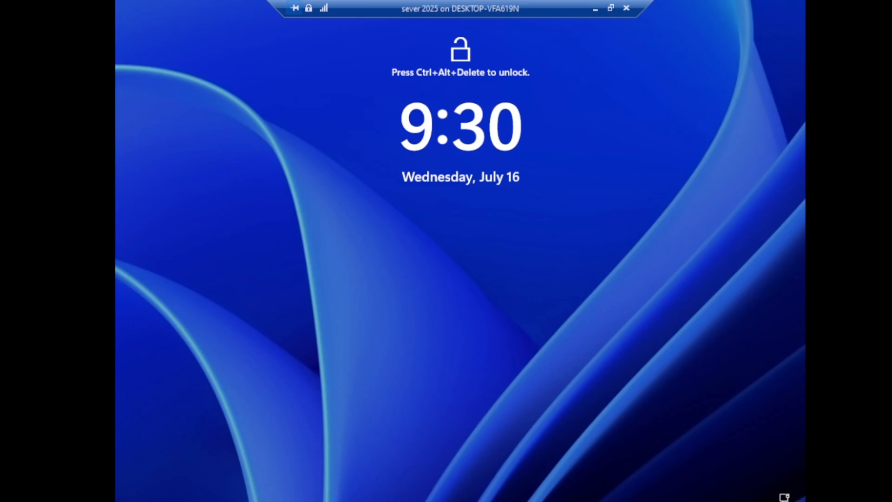
# Check and close the connection's certificate notice, then restore the VM view from full screen to a window.
pyautogui.click(308, 6)
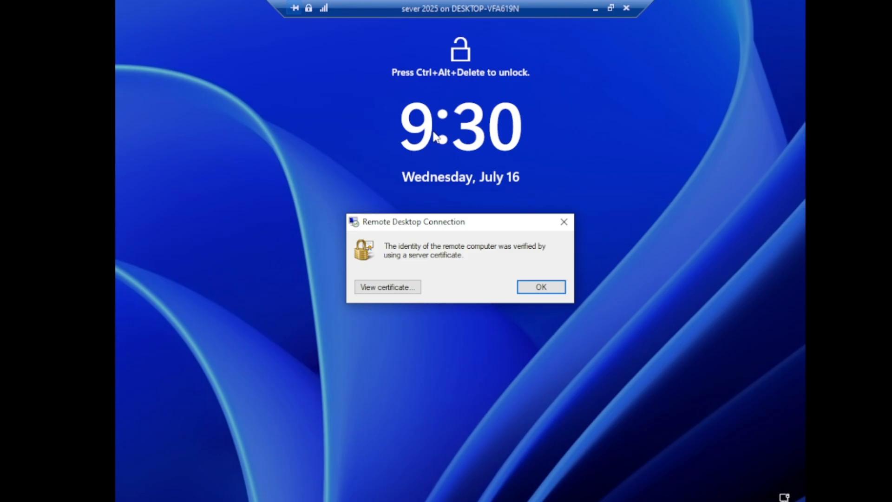
pyautogui.click(563, 223)
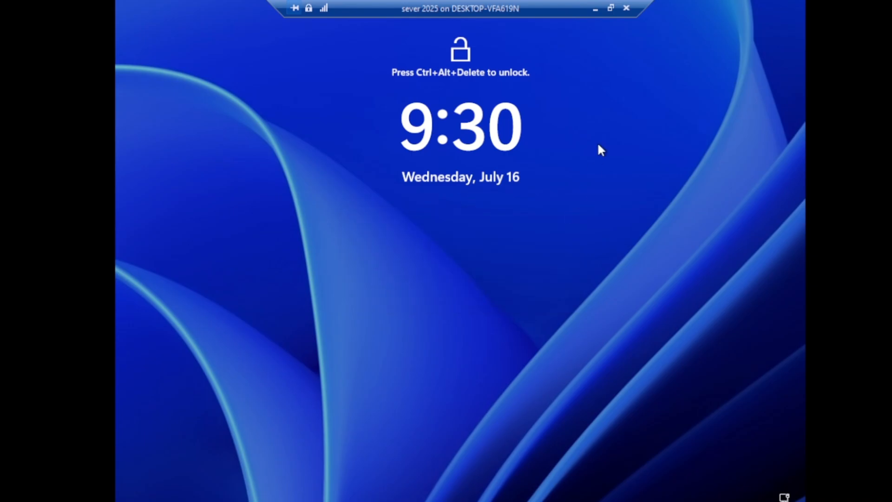
pyautogui.click(610, 9)
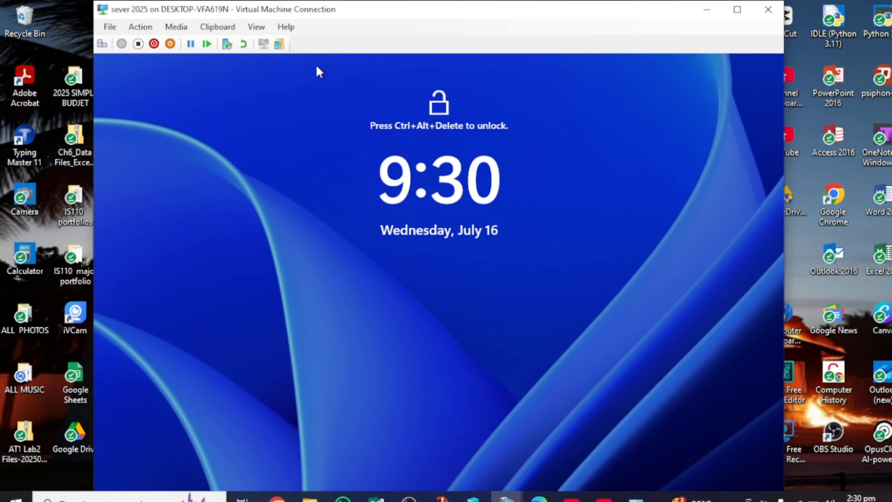
# Open the sign-in screen and enter the Administrator password, bringing up the 1366 by 768 display dialog.
pyautogui.click(106, 49)
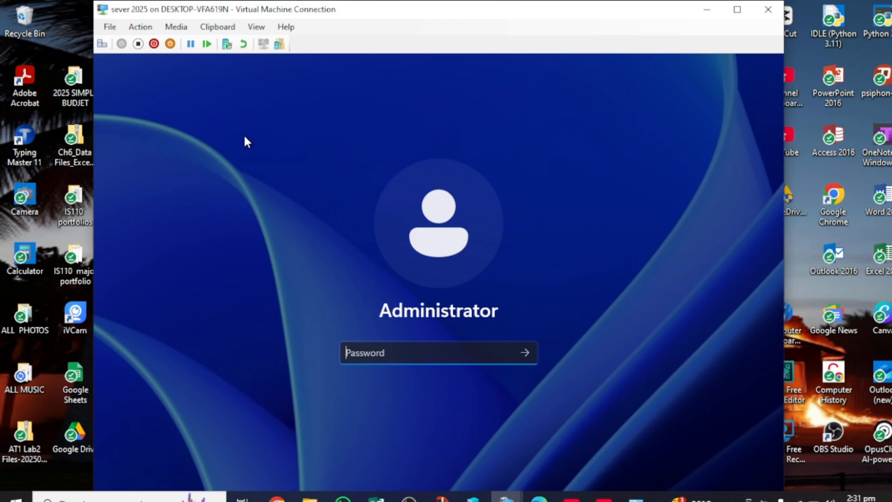
pyautogui.write('•••••••••••••••')
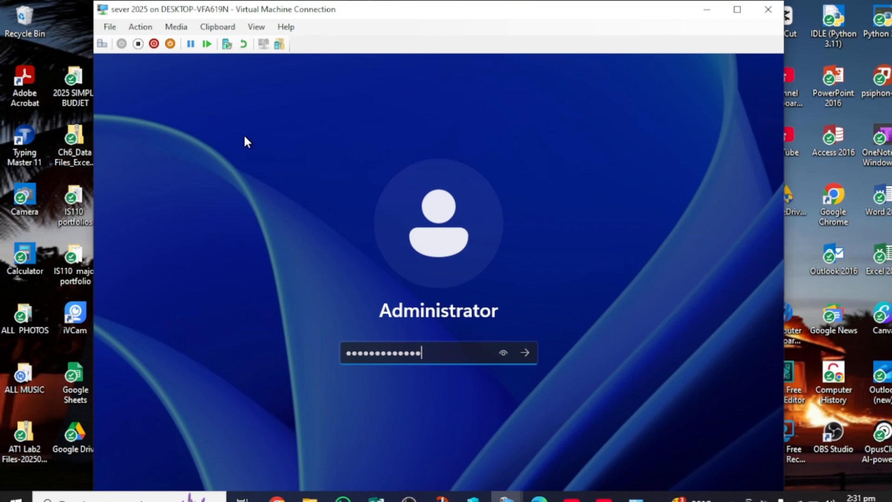
pyautogui.write('•')
pyautogui.press('Return')
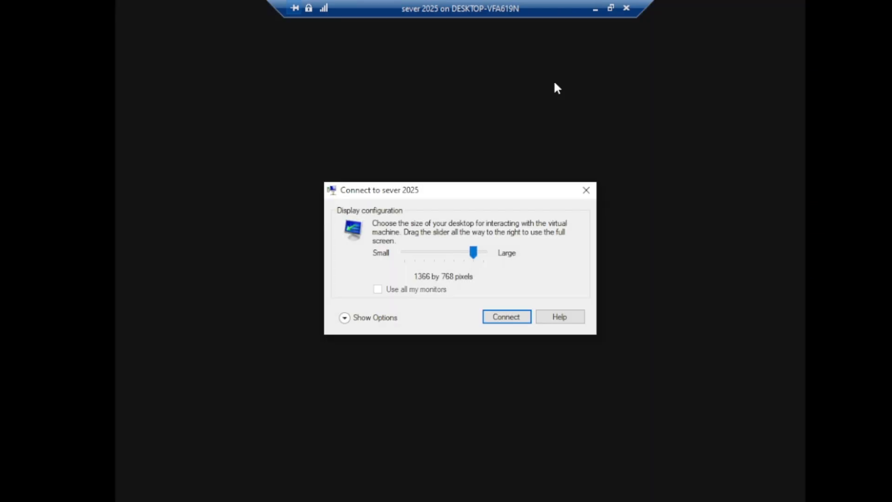
# Connect to sever 2025 at 1366 by 768 and sign in with the corrected Administrator password.
pyautogui.click(502, 314)
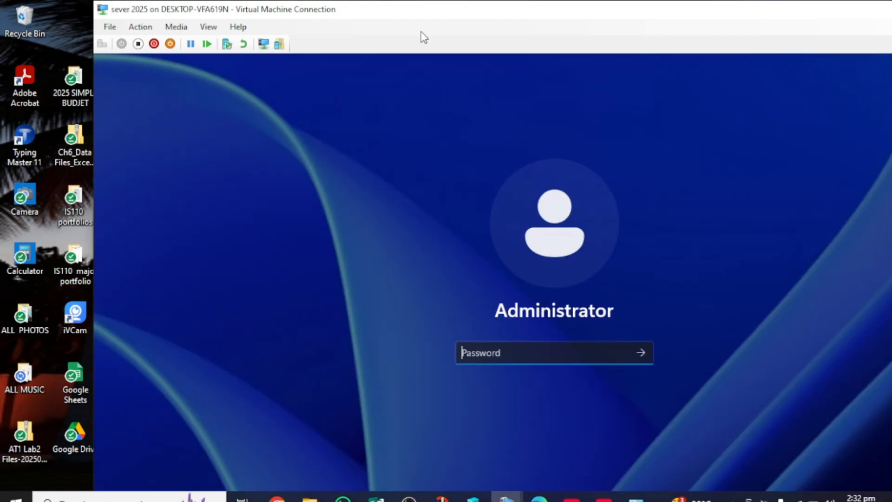
pyautogui.write('•••')
pyautogui.press('BackSpace')
pyautogui.press('BackSpace')
pyautogui.press('BackSpace')
pyautogui.write('••')
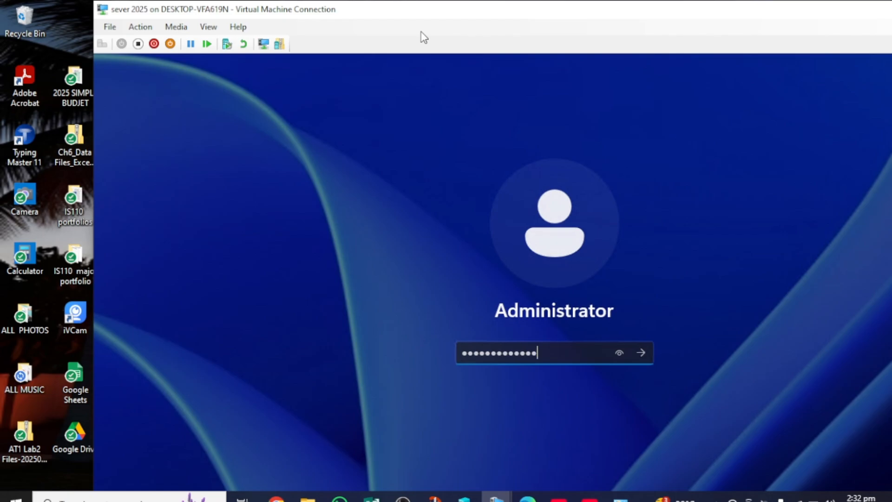
pyautogui.press('Return')
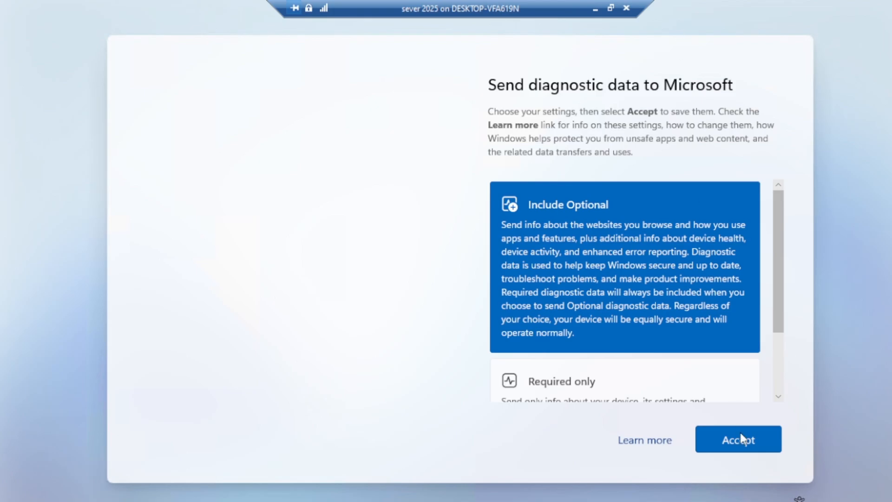
# Accept the diagnostic data settings and close the Windows Admin Center pop-up in Server Manager.
pyautogui.click(741, 450)
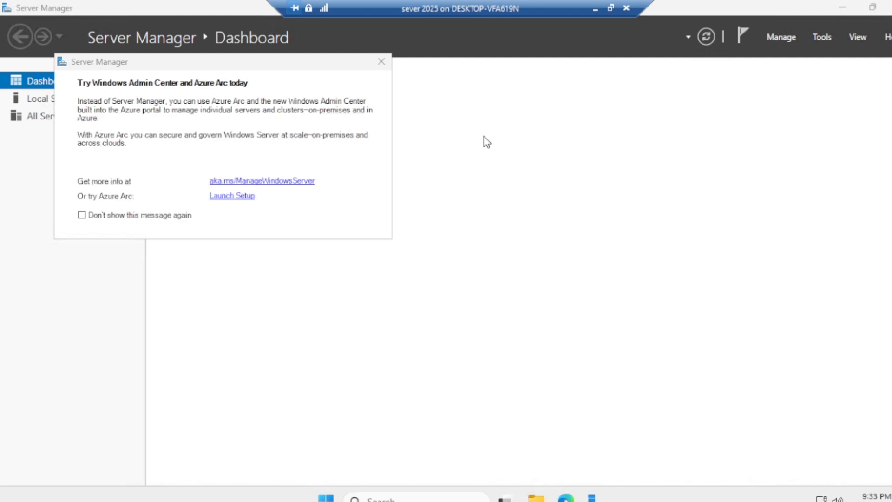
pyautogui.click(381, 62)
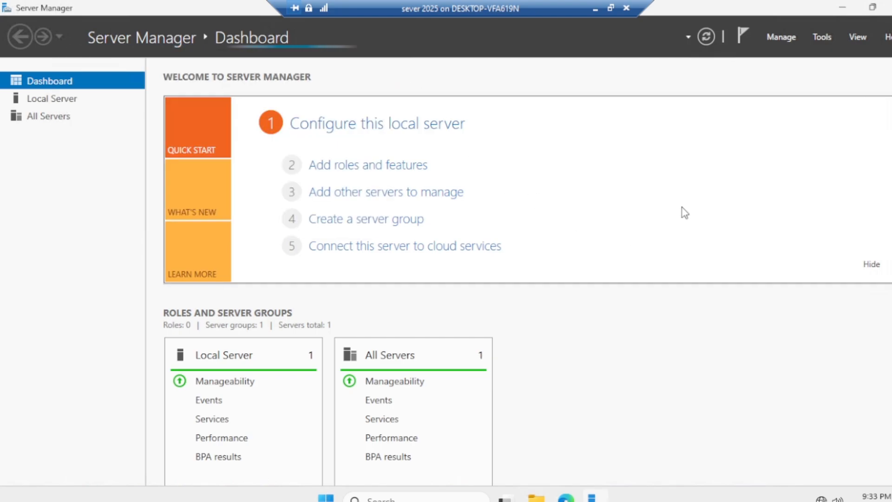